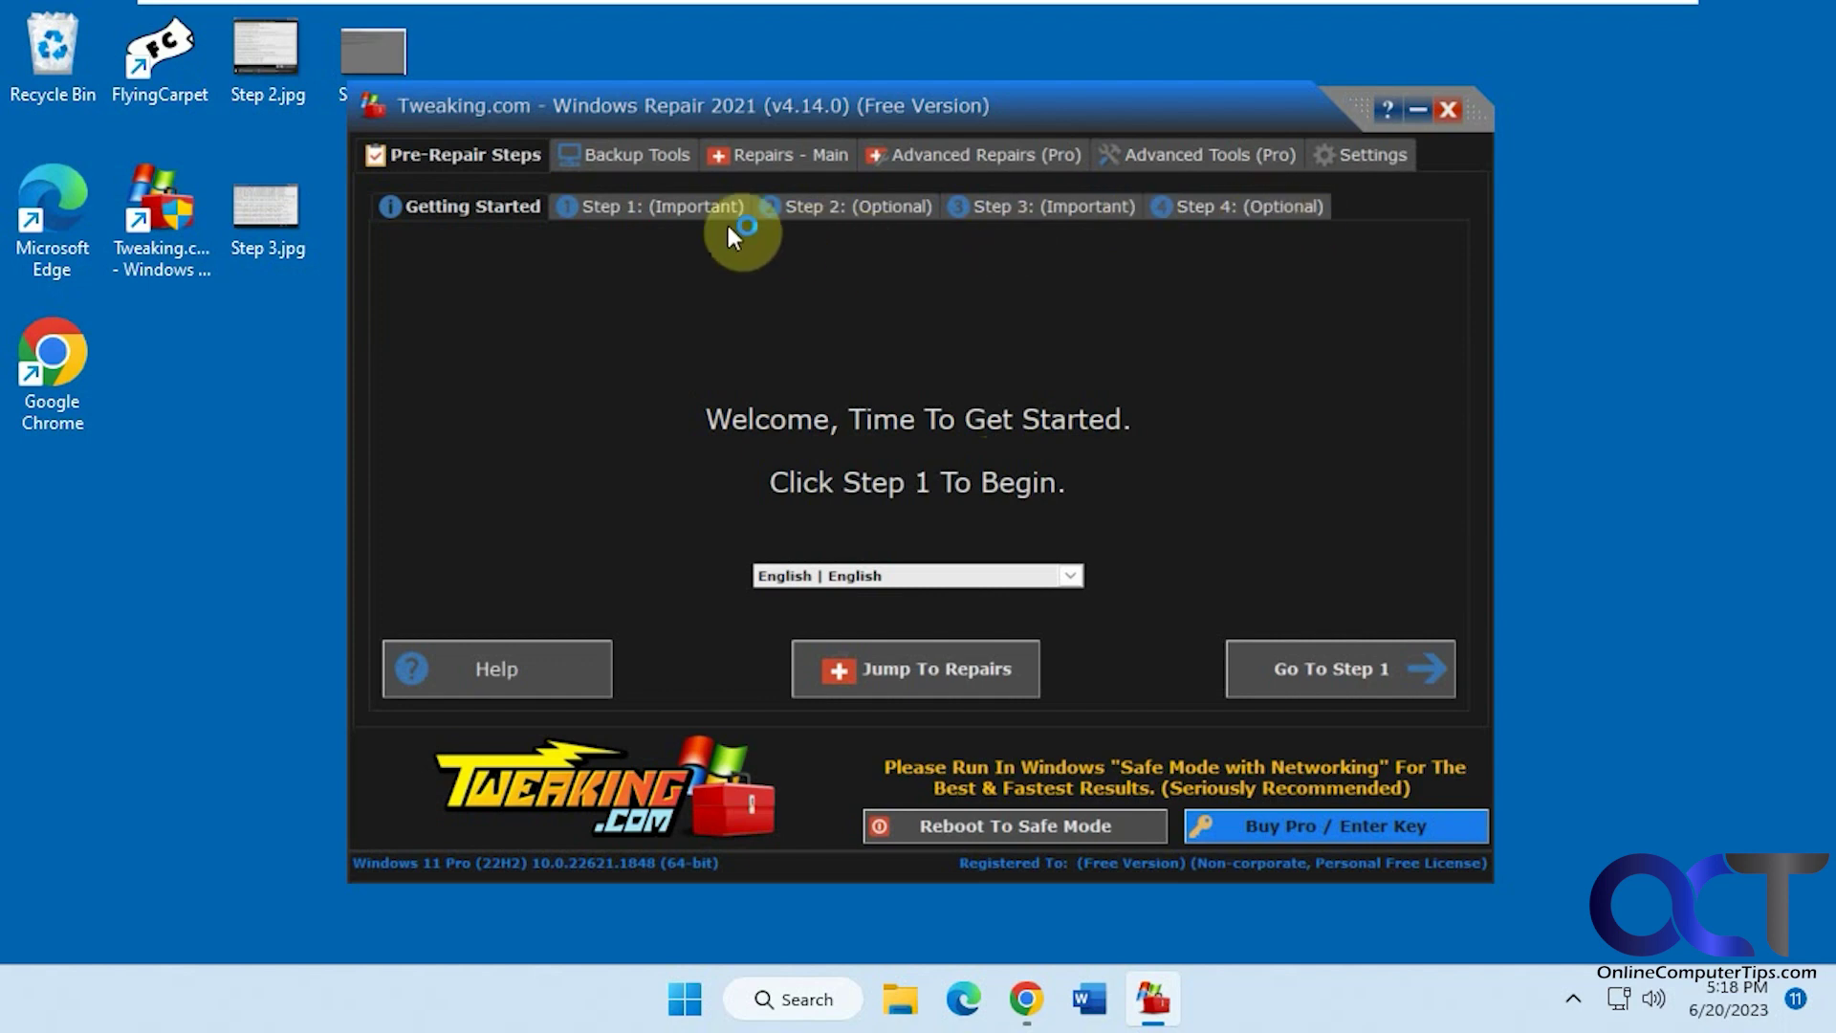
- View the Step 1 power-reset advice, then move on to the Step 2 Pre-Scan page
click(680, 206)
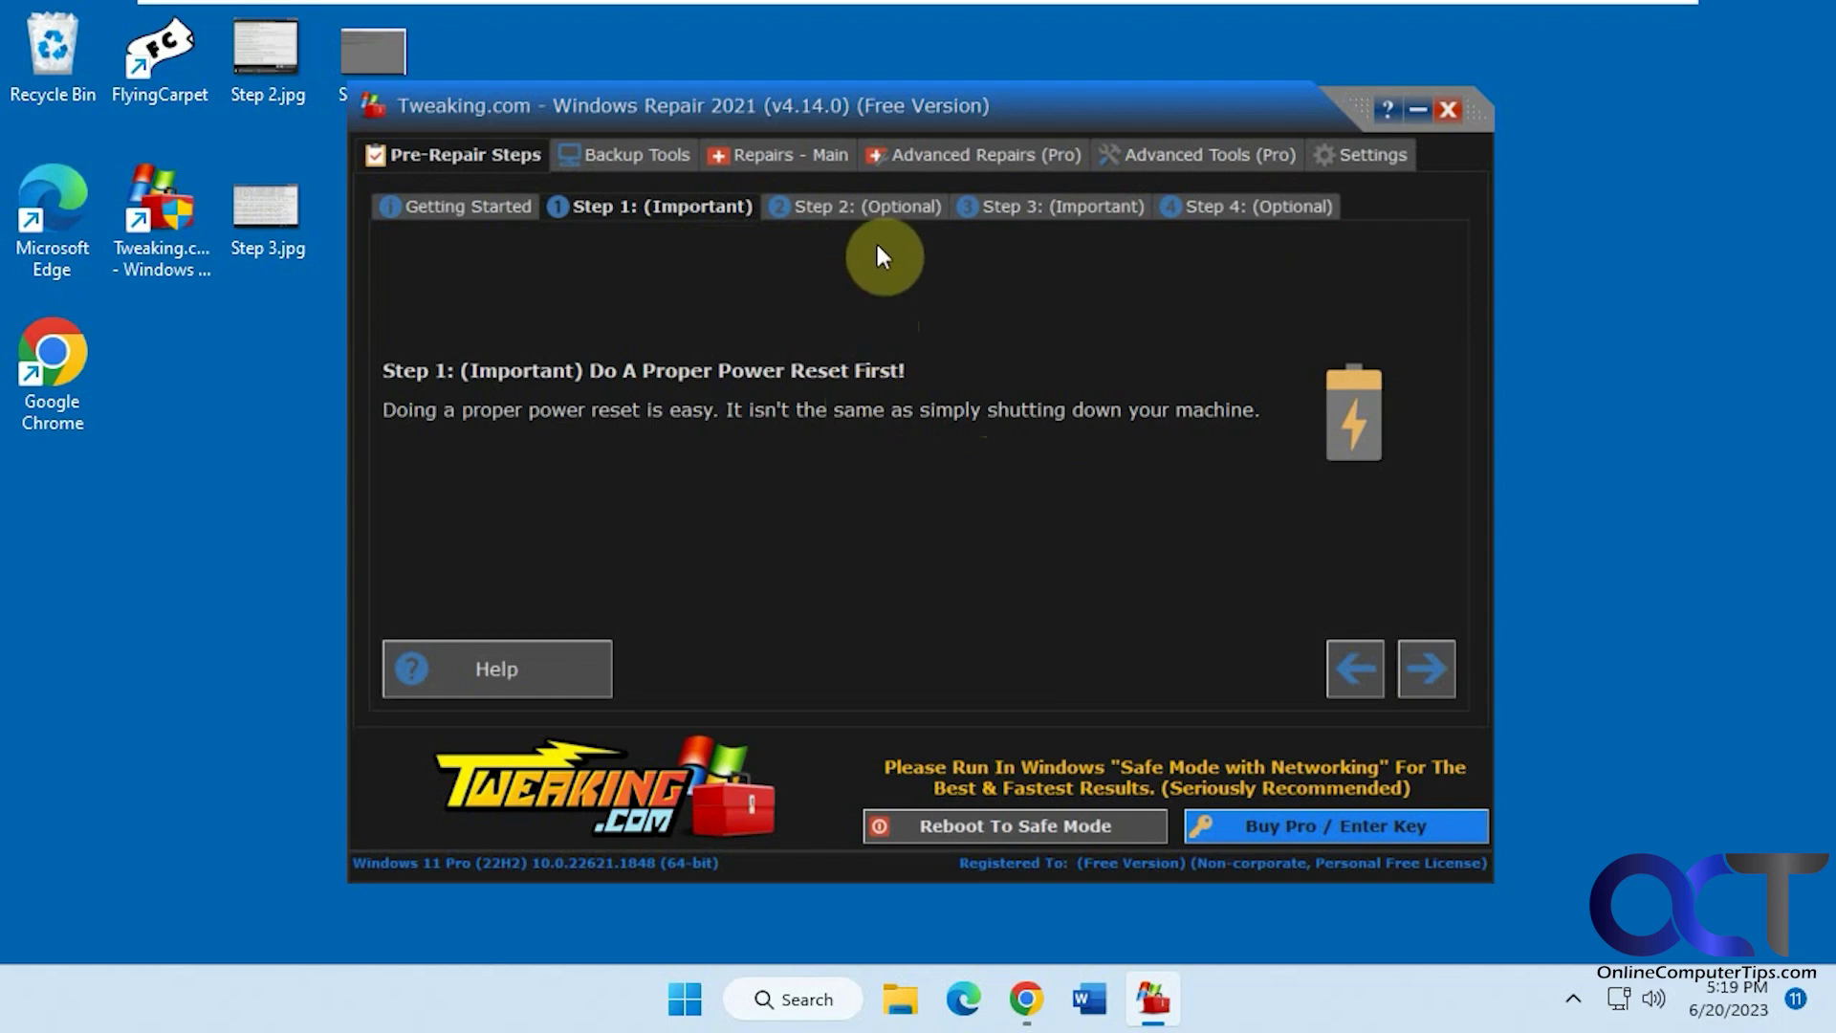
click(888, 208)
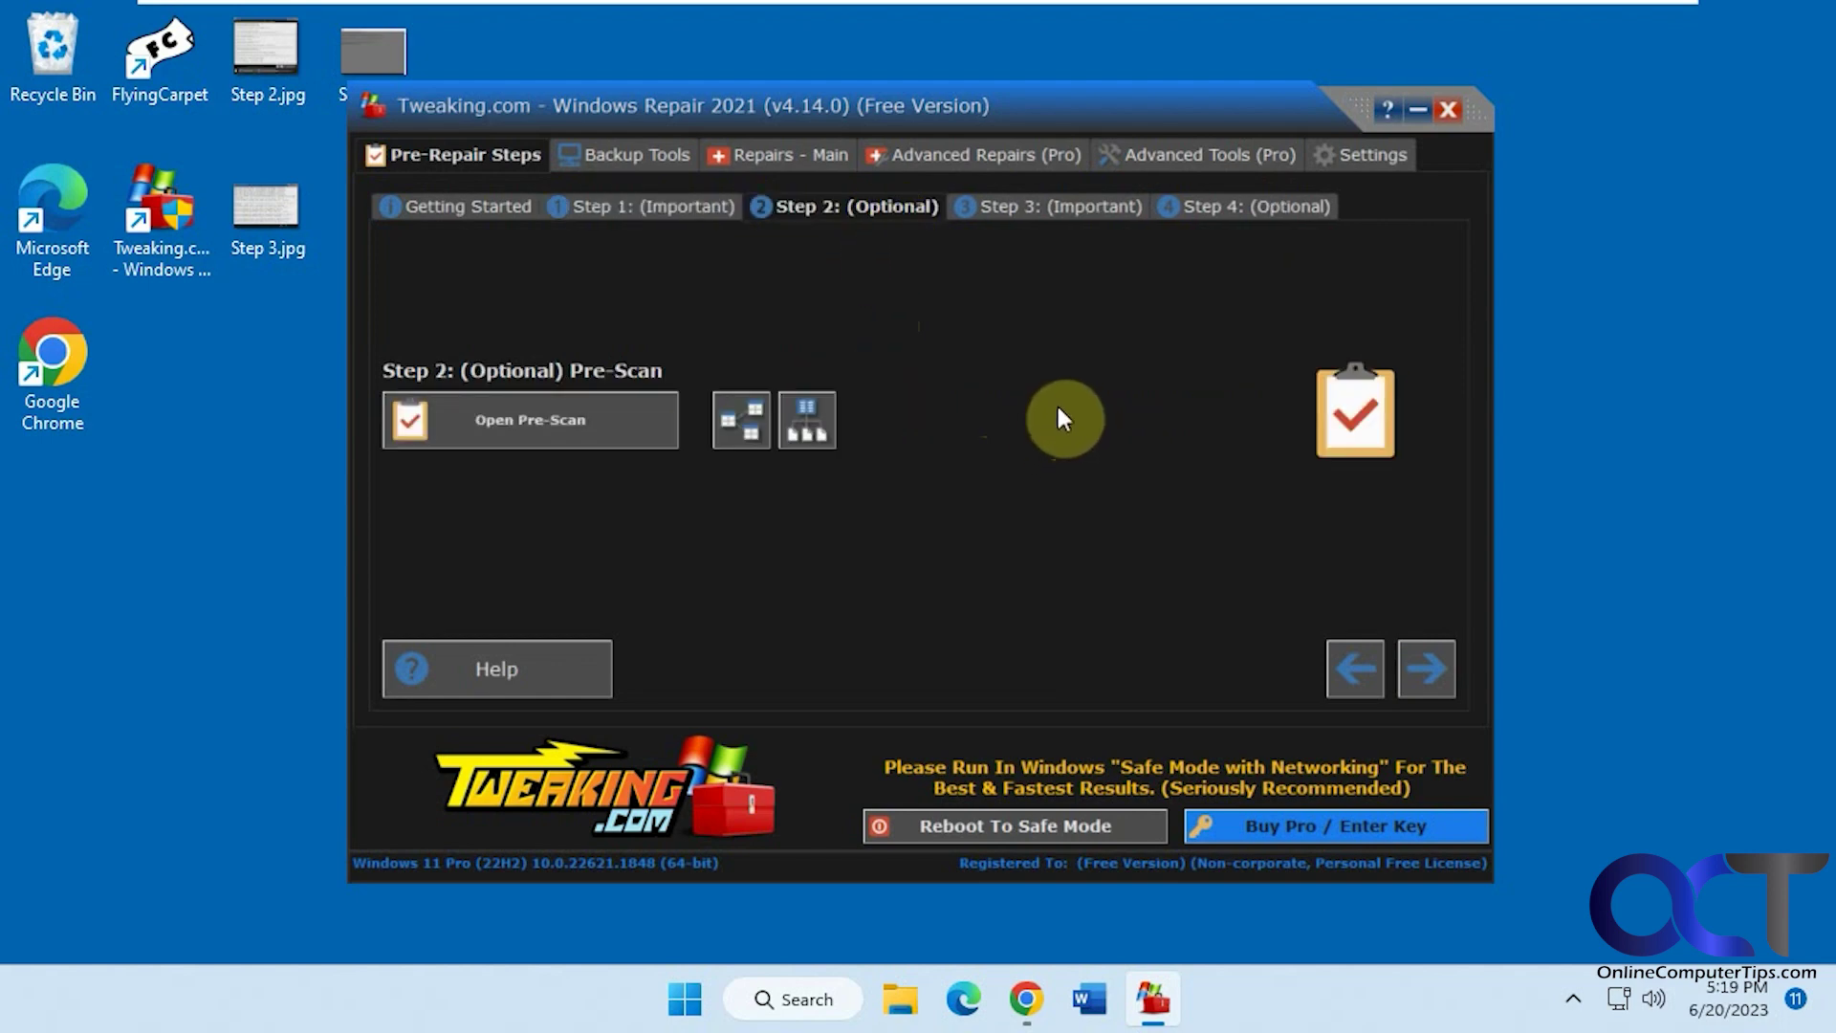
double_click(277, 79)
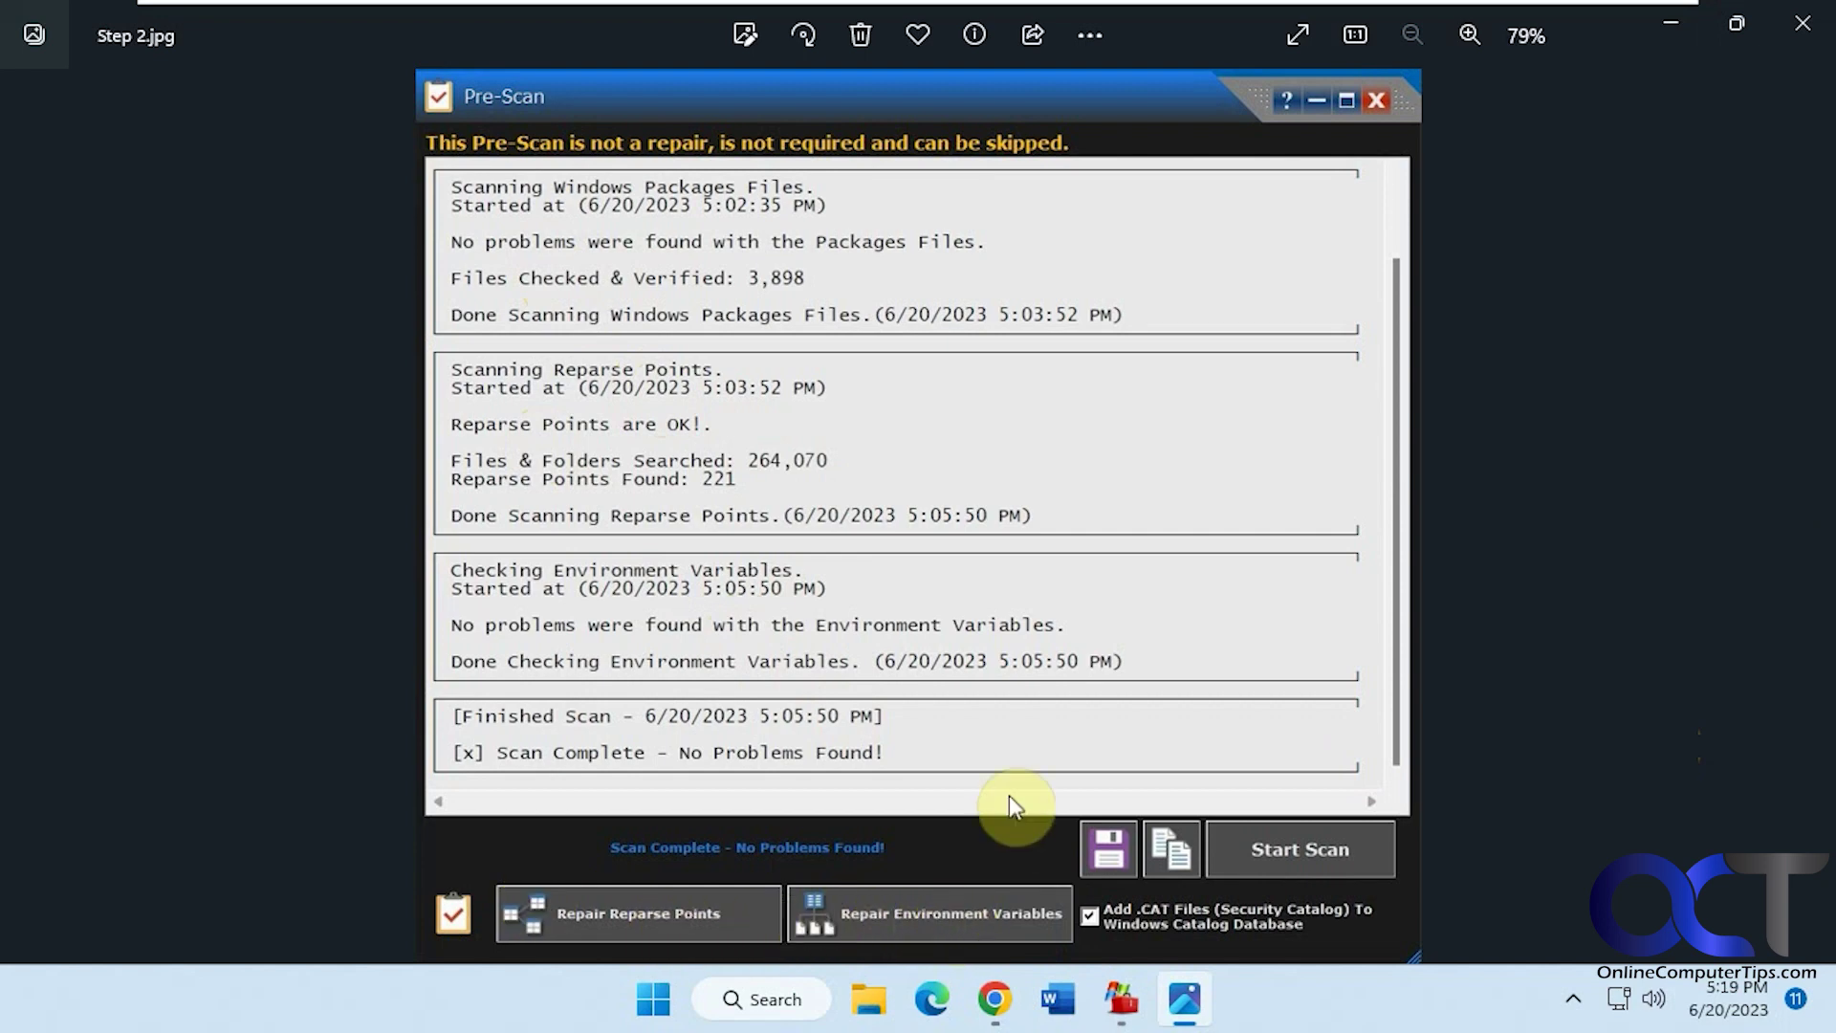
click(1803, 23)
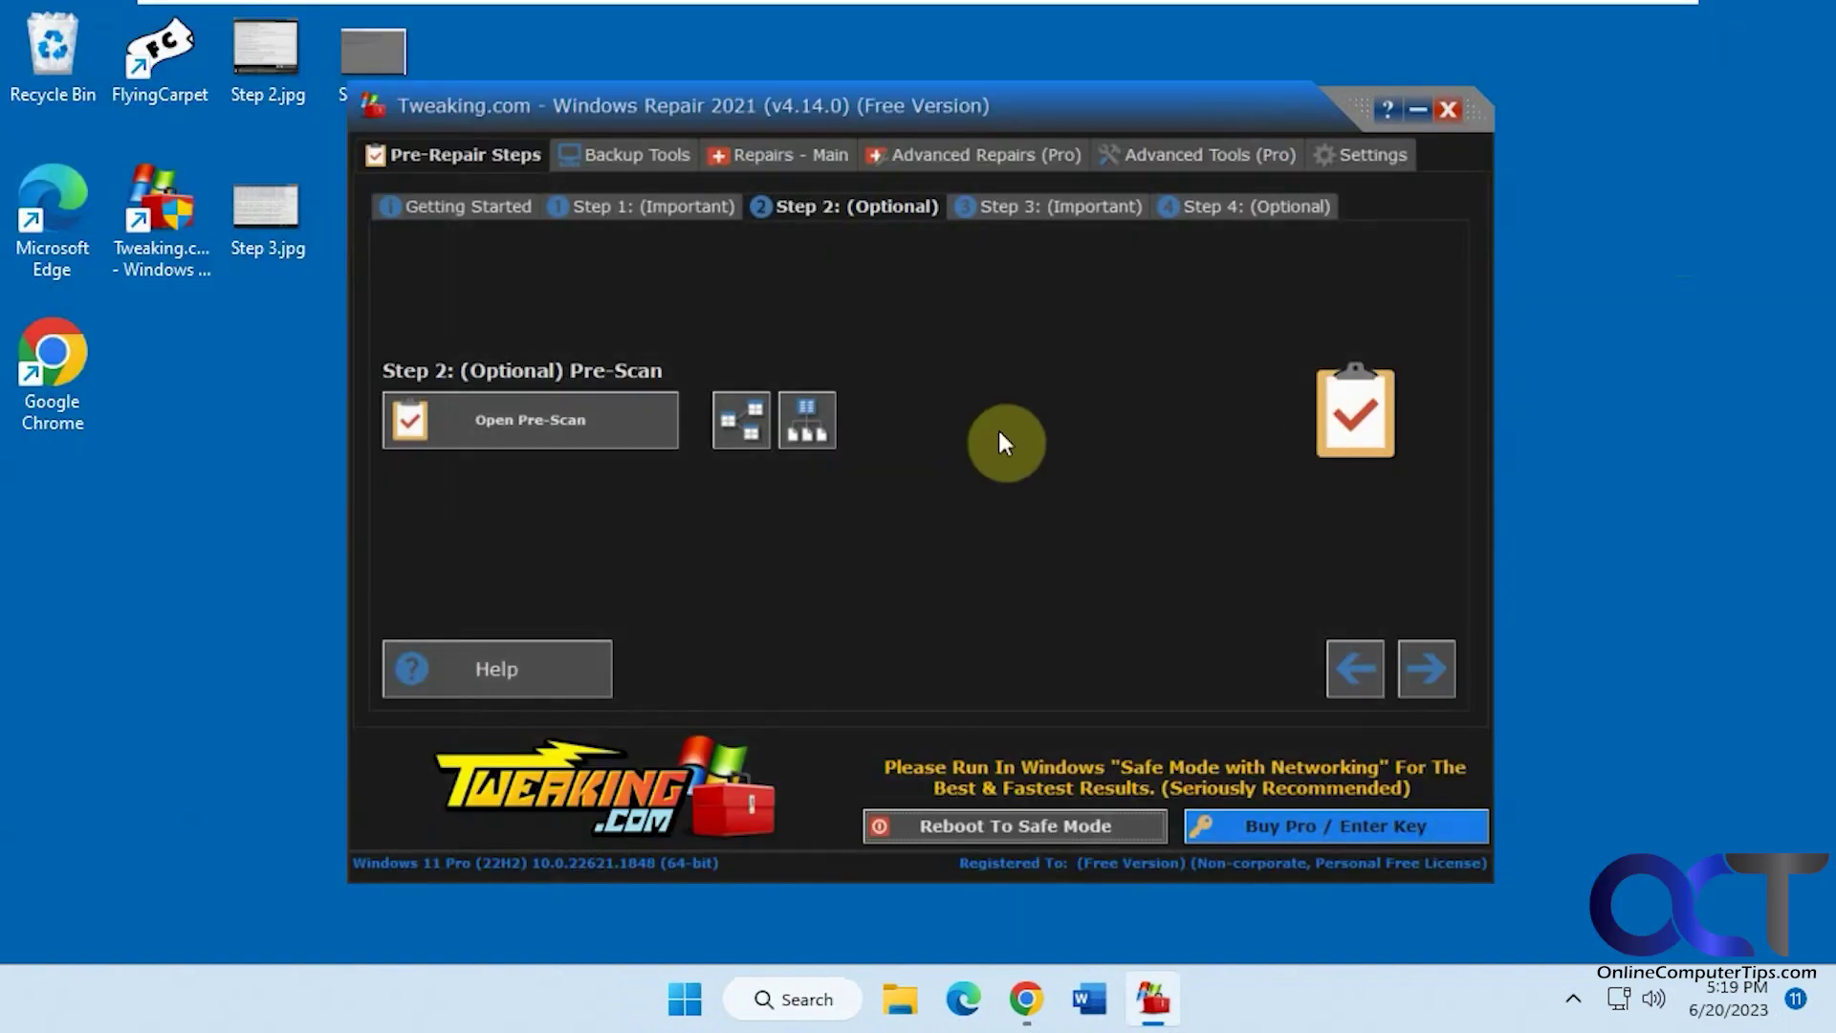
- View the Step 3 Check File System page and its saved check-disk output image
click(1027, 206)
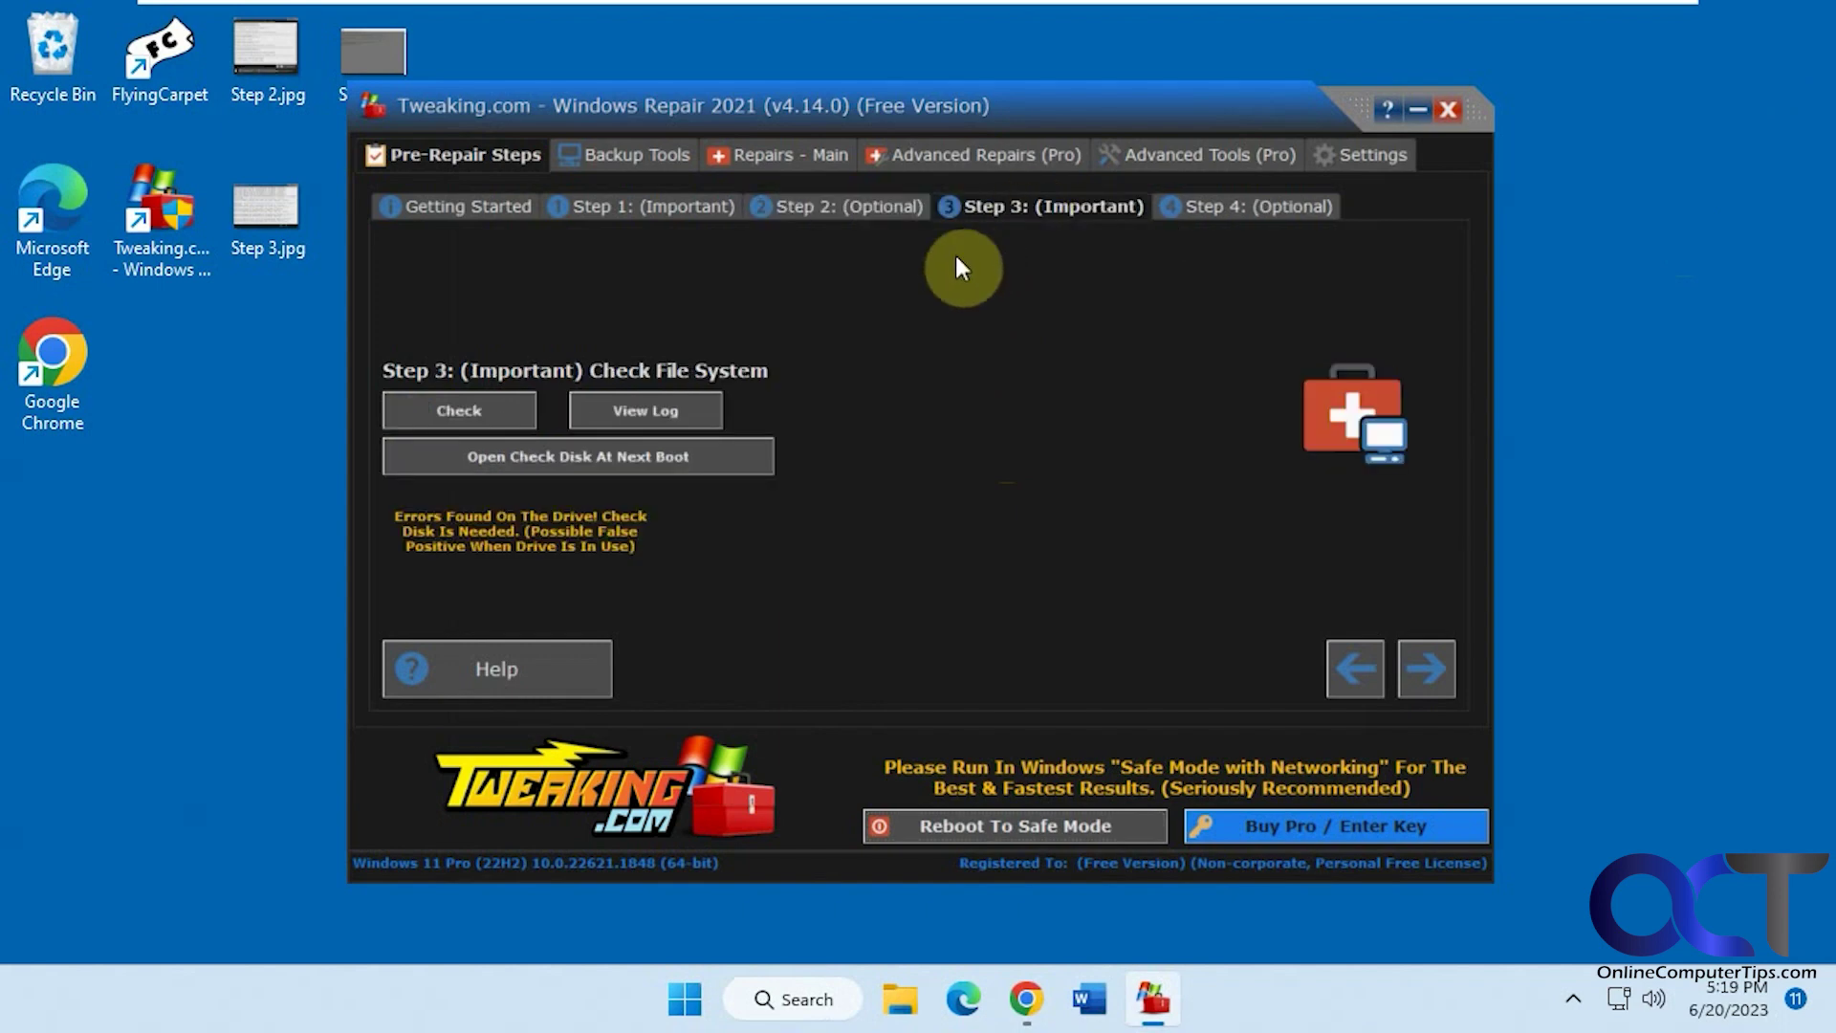
click(295, 245)
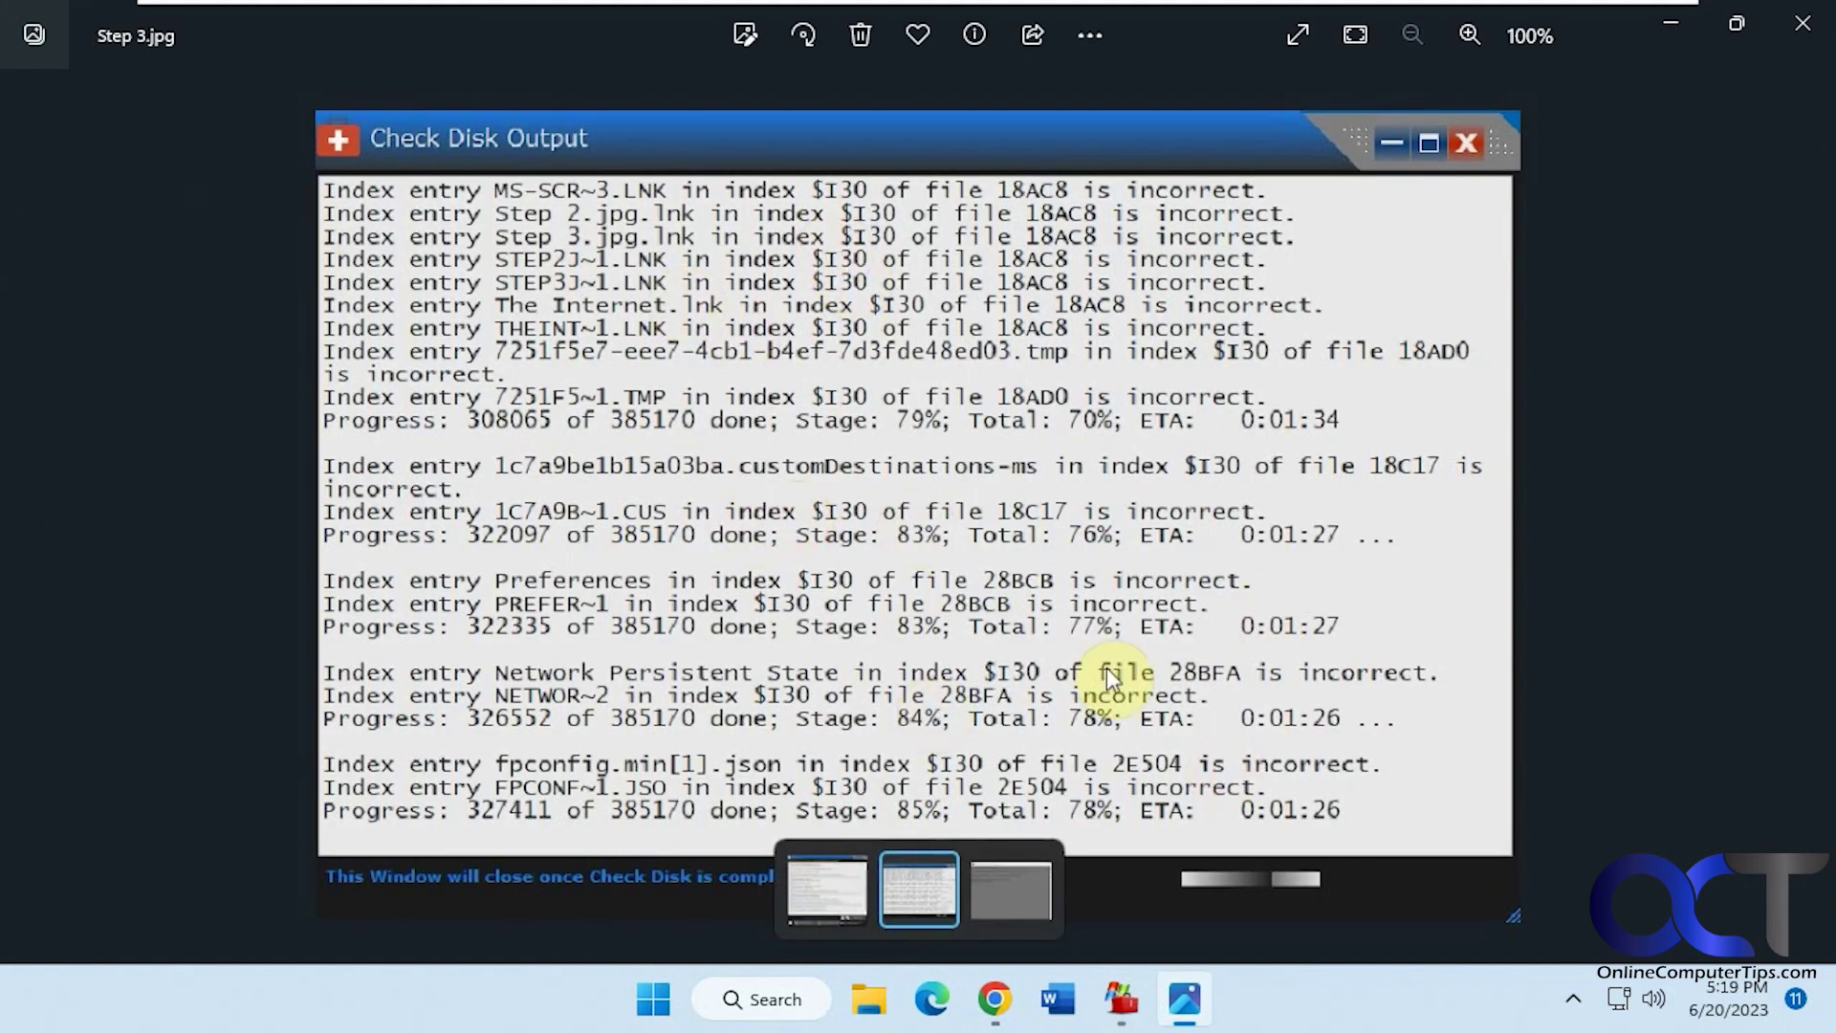
click(1802, 26)
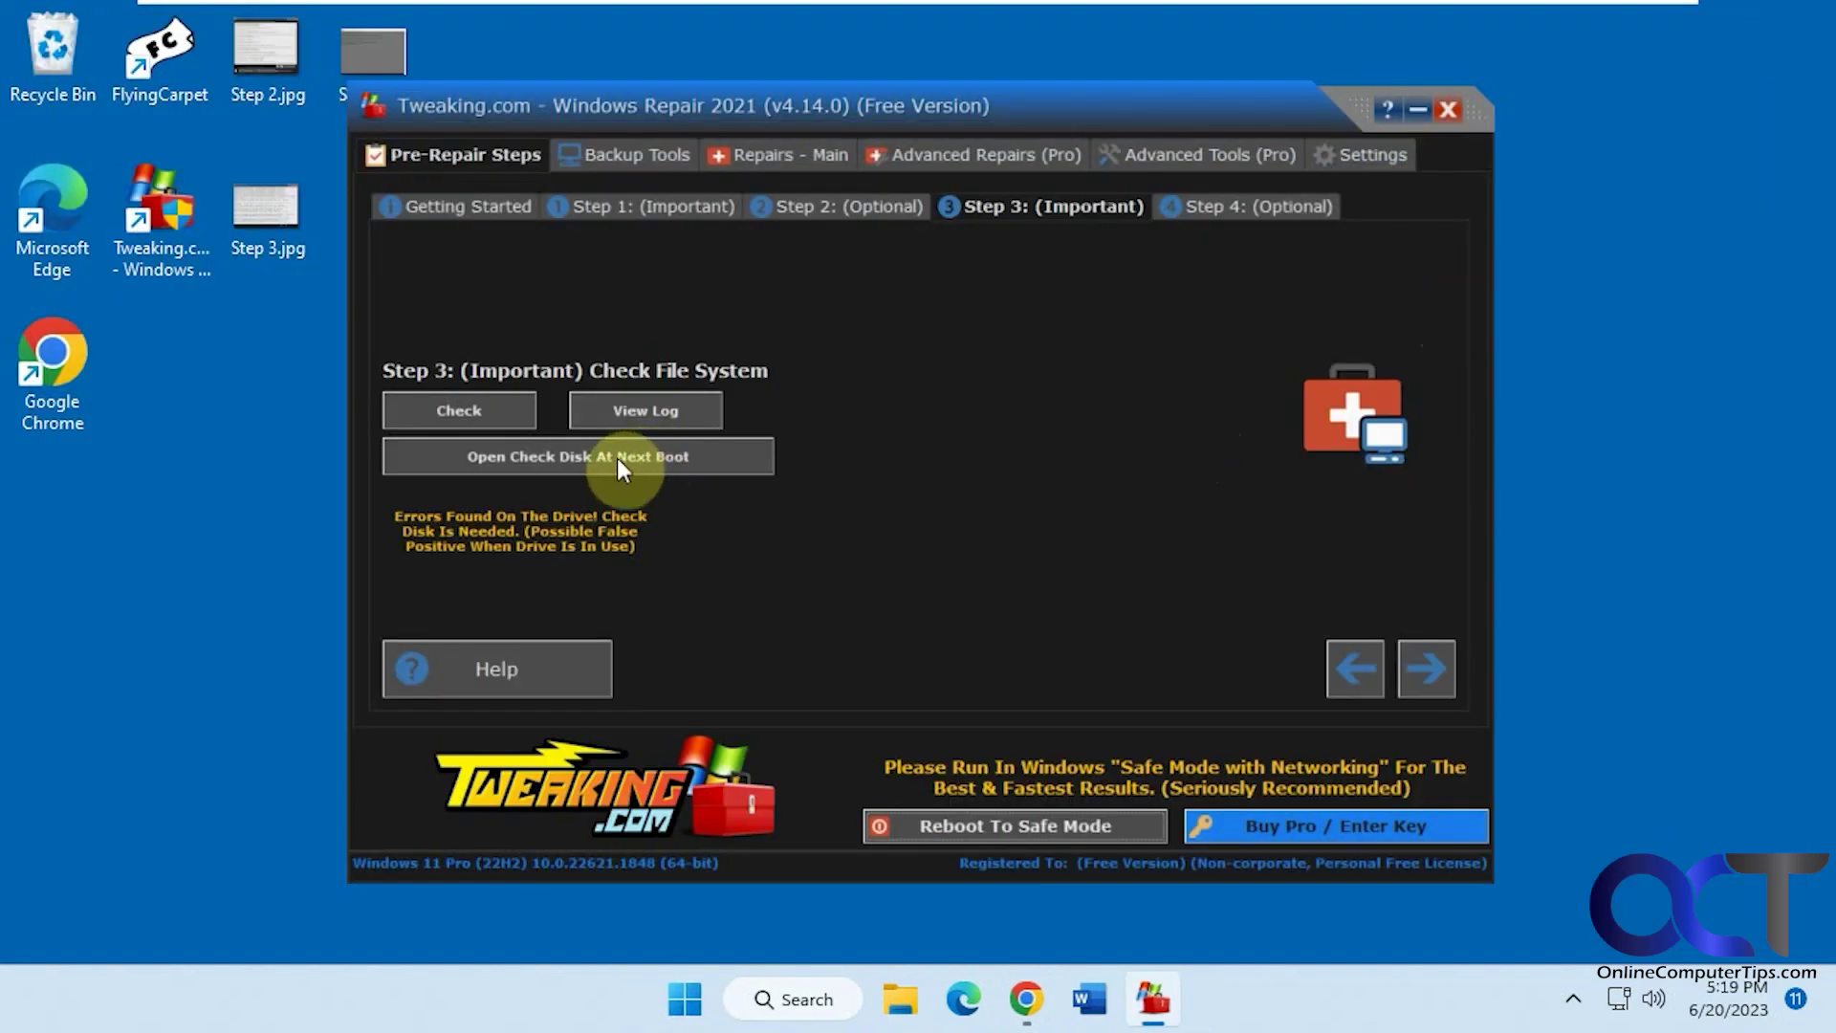
- View the Step 4 System File Check page and its saved image, then show Backup Tools
click(1234, 204)
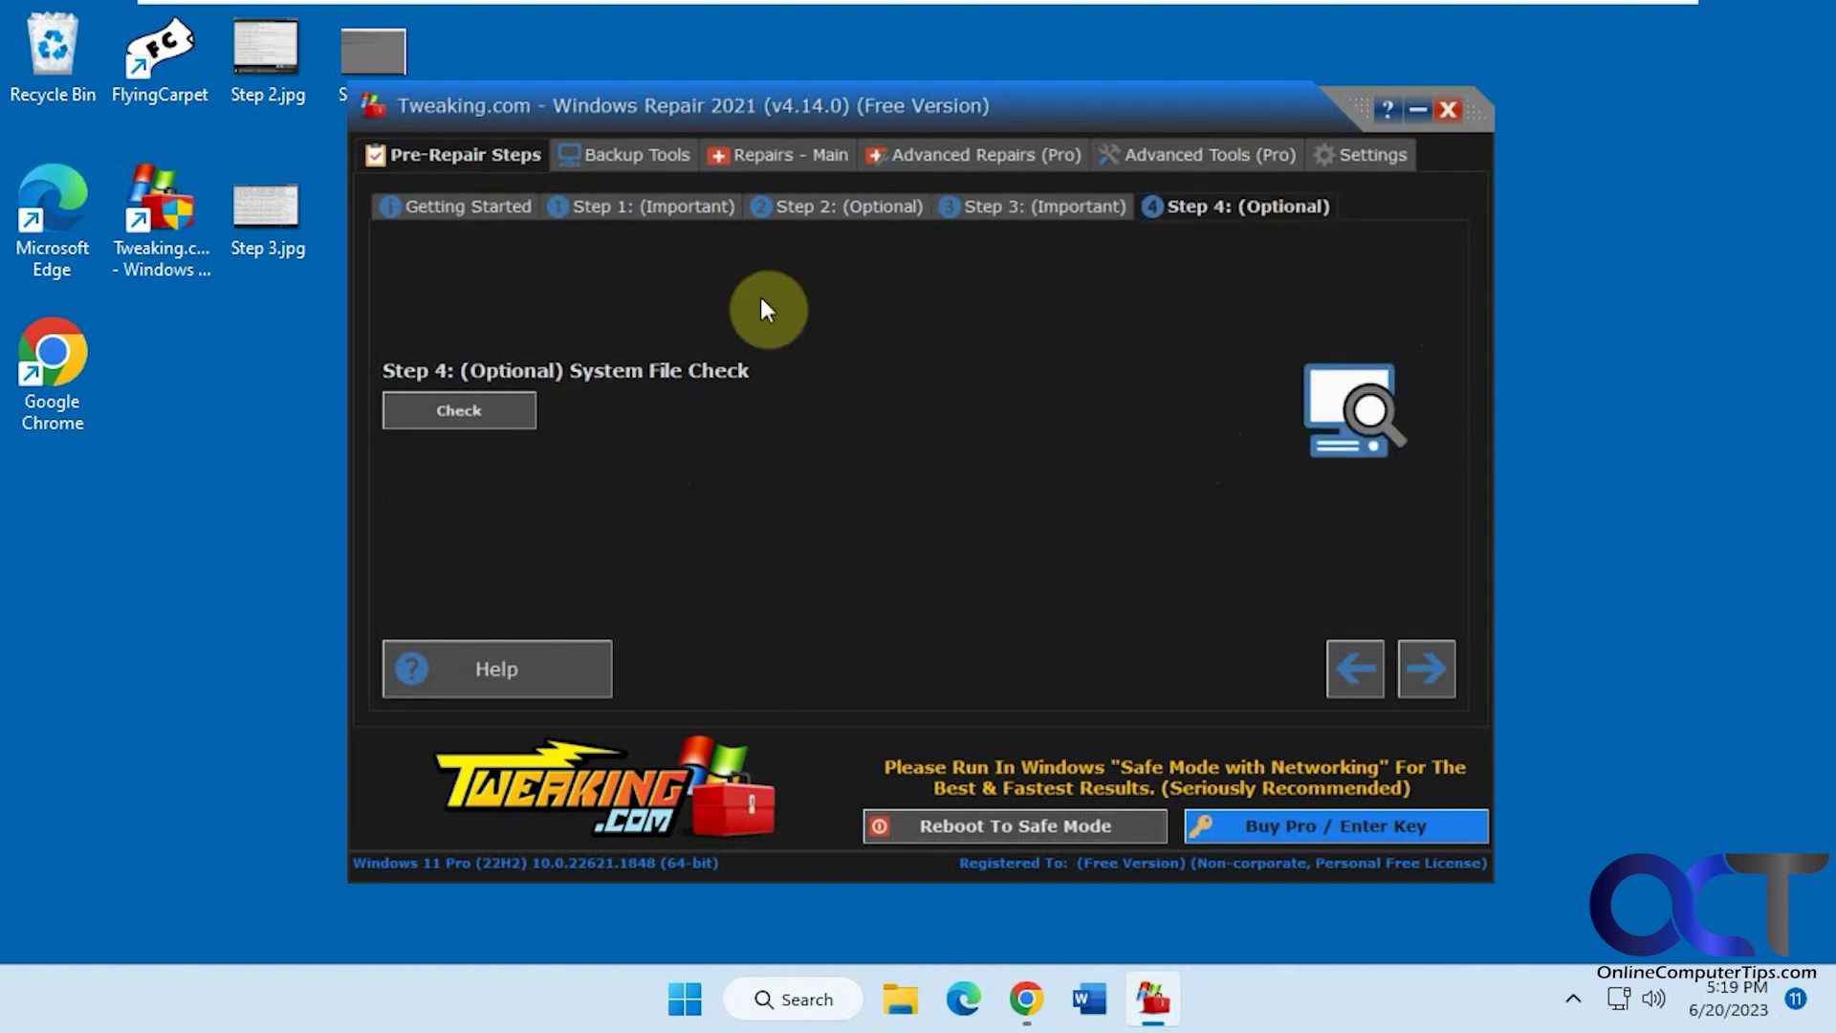
double_click(382, 59)
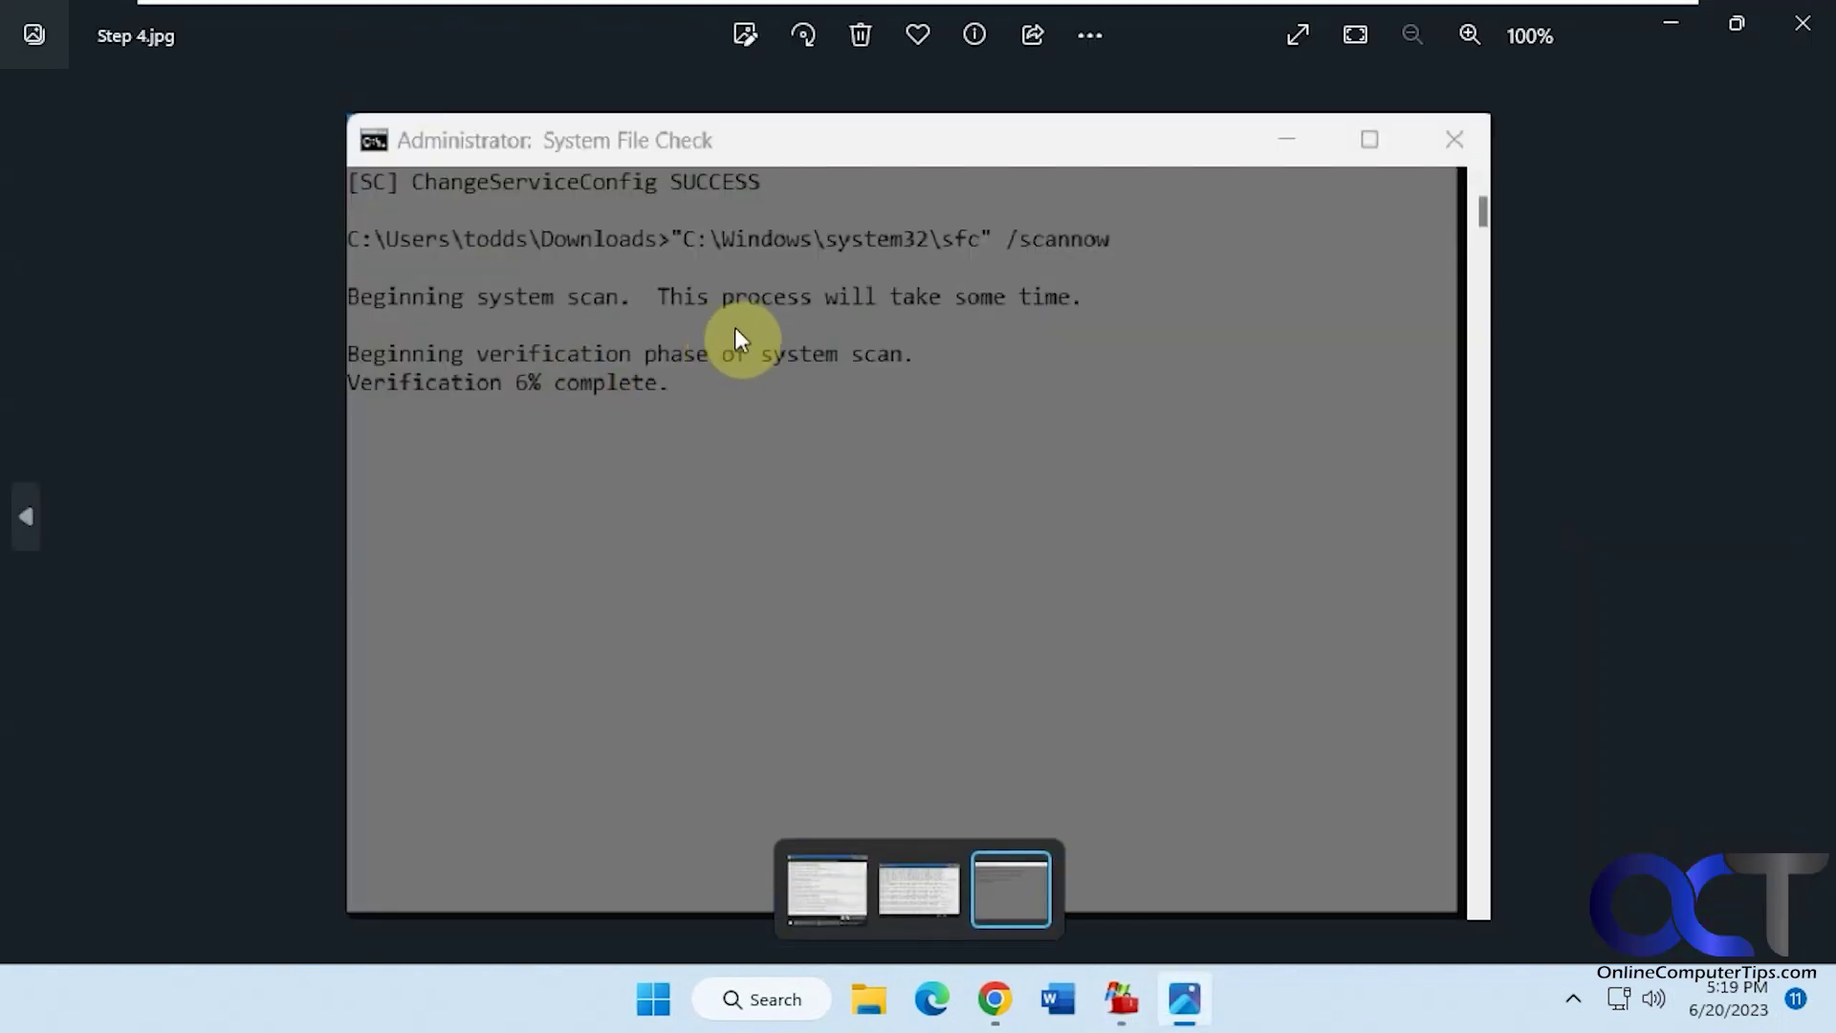
click(1784, 35)
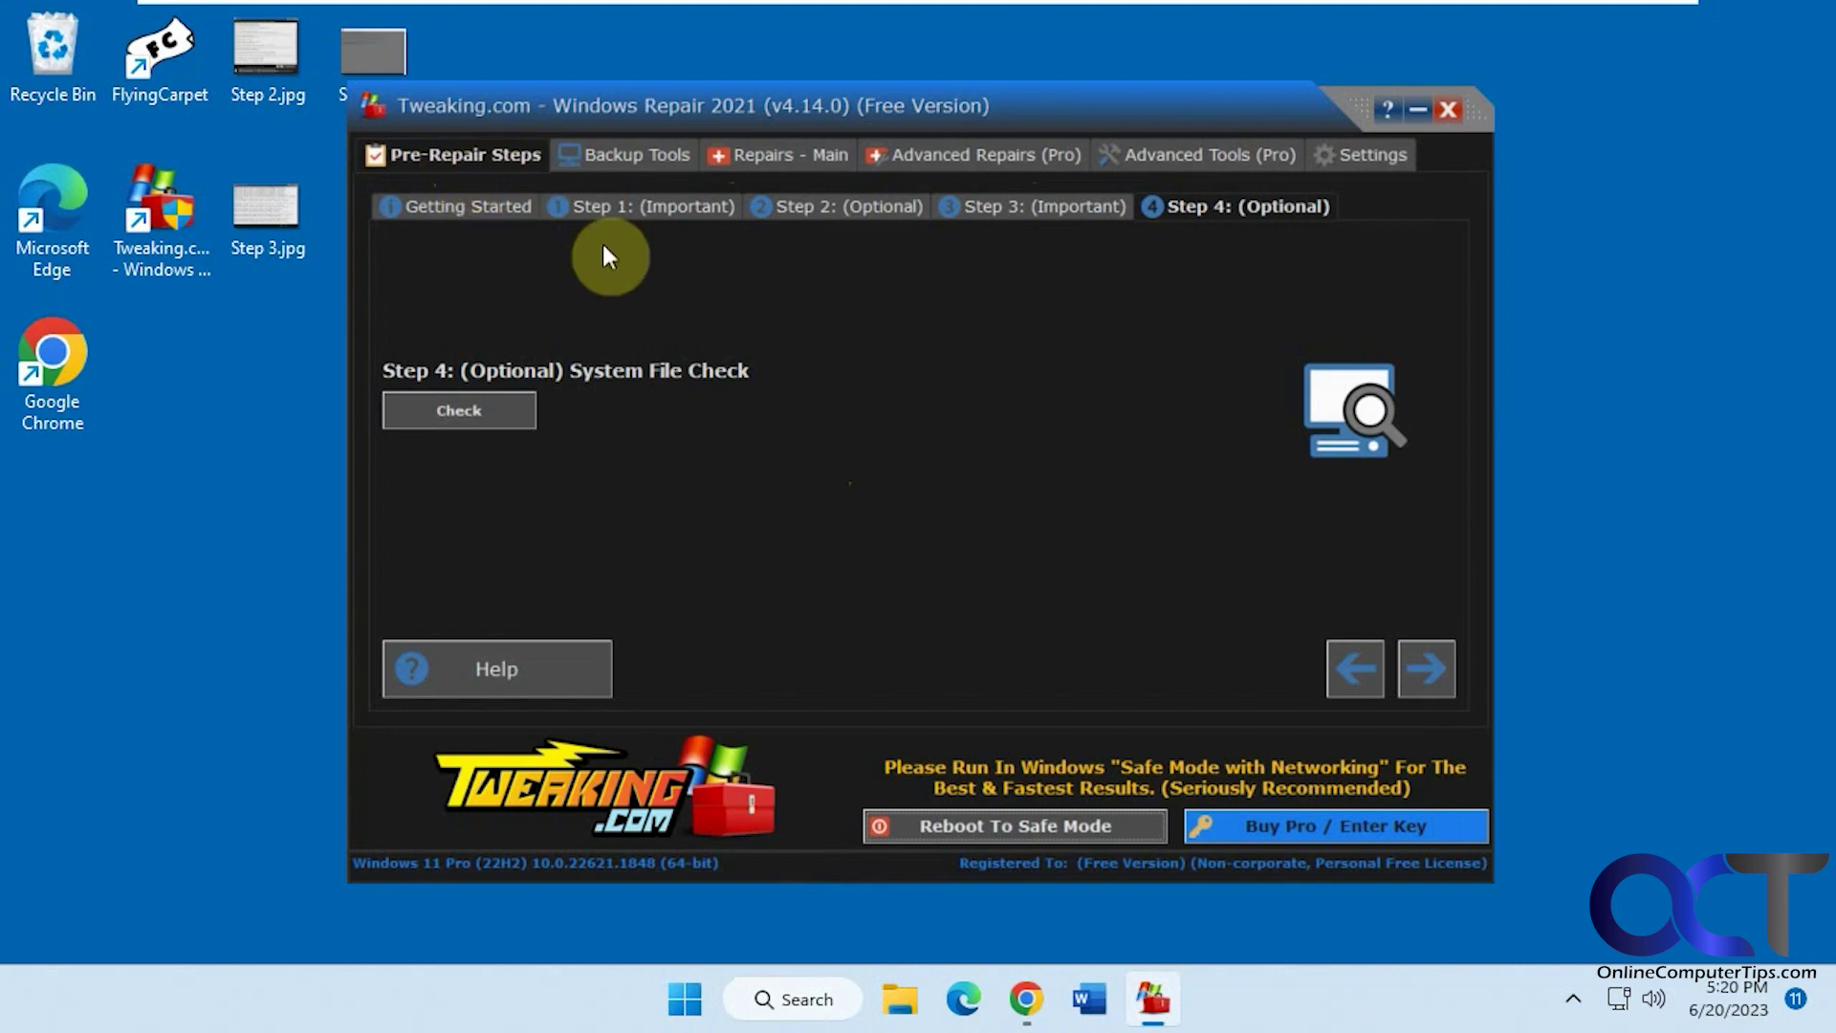
click(616, 158)
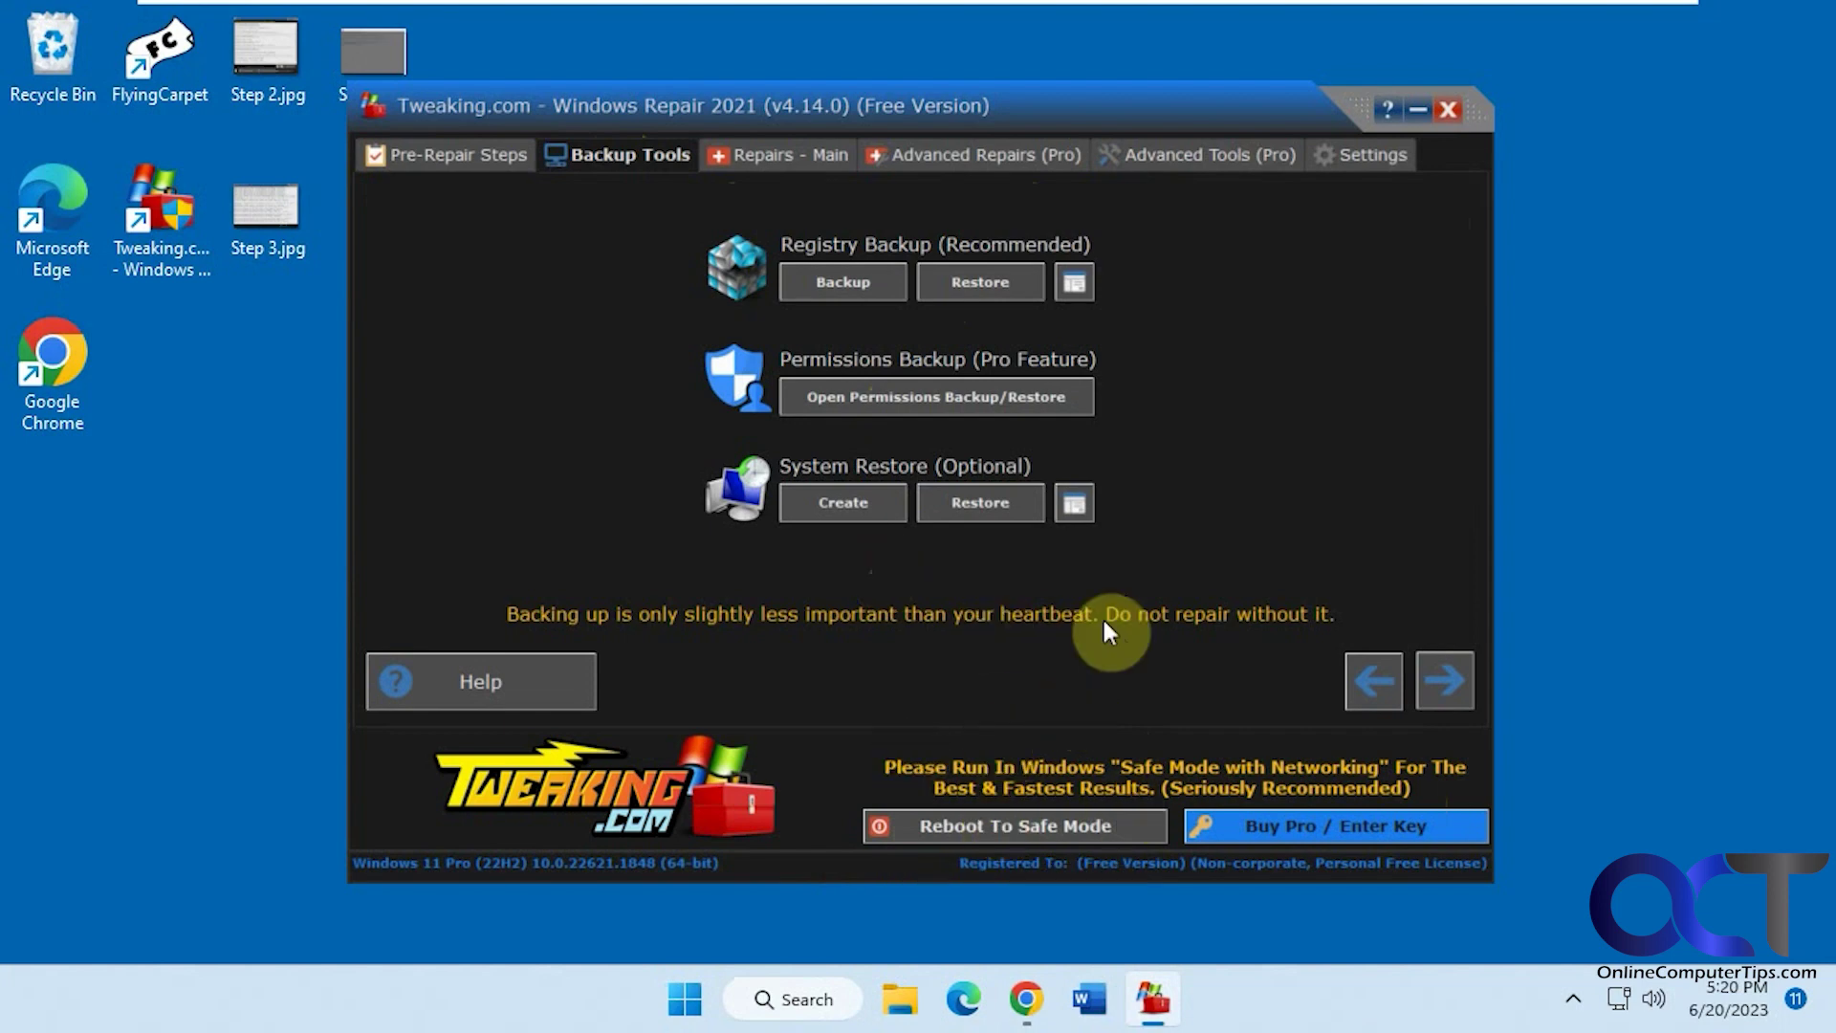
- Try Permissions Backup/Restore, decline the Pro prompt, and show the Repairs – Main presets page
click(990, 400)
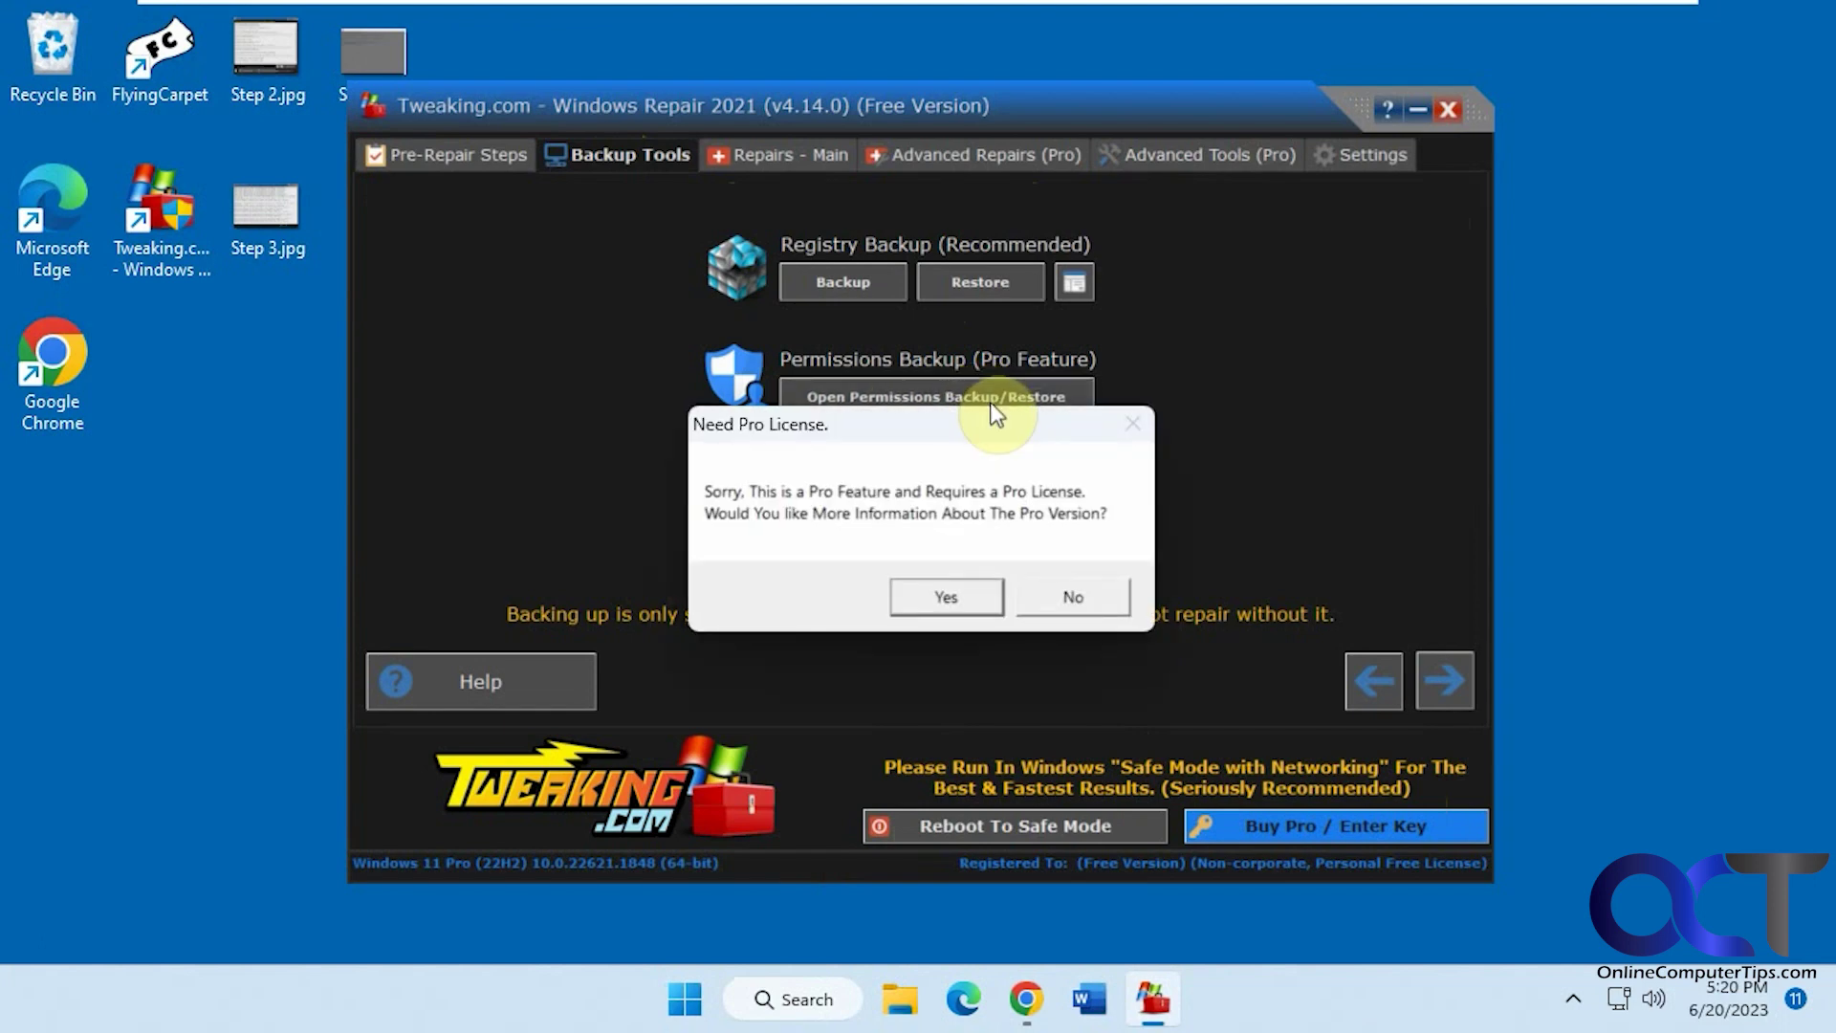
click(1062, 593)
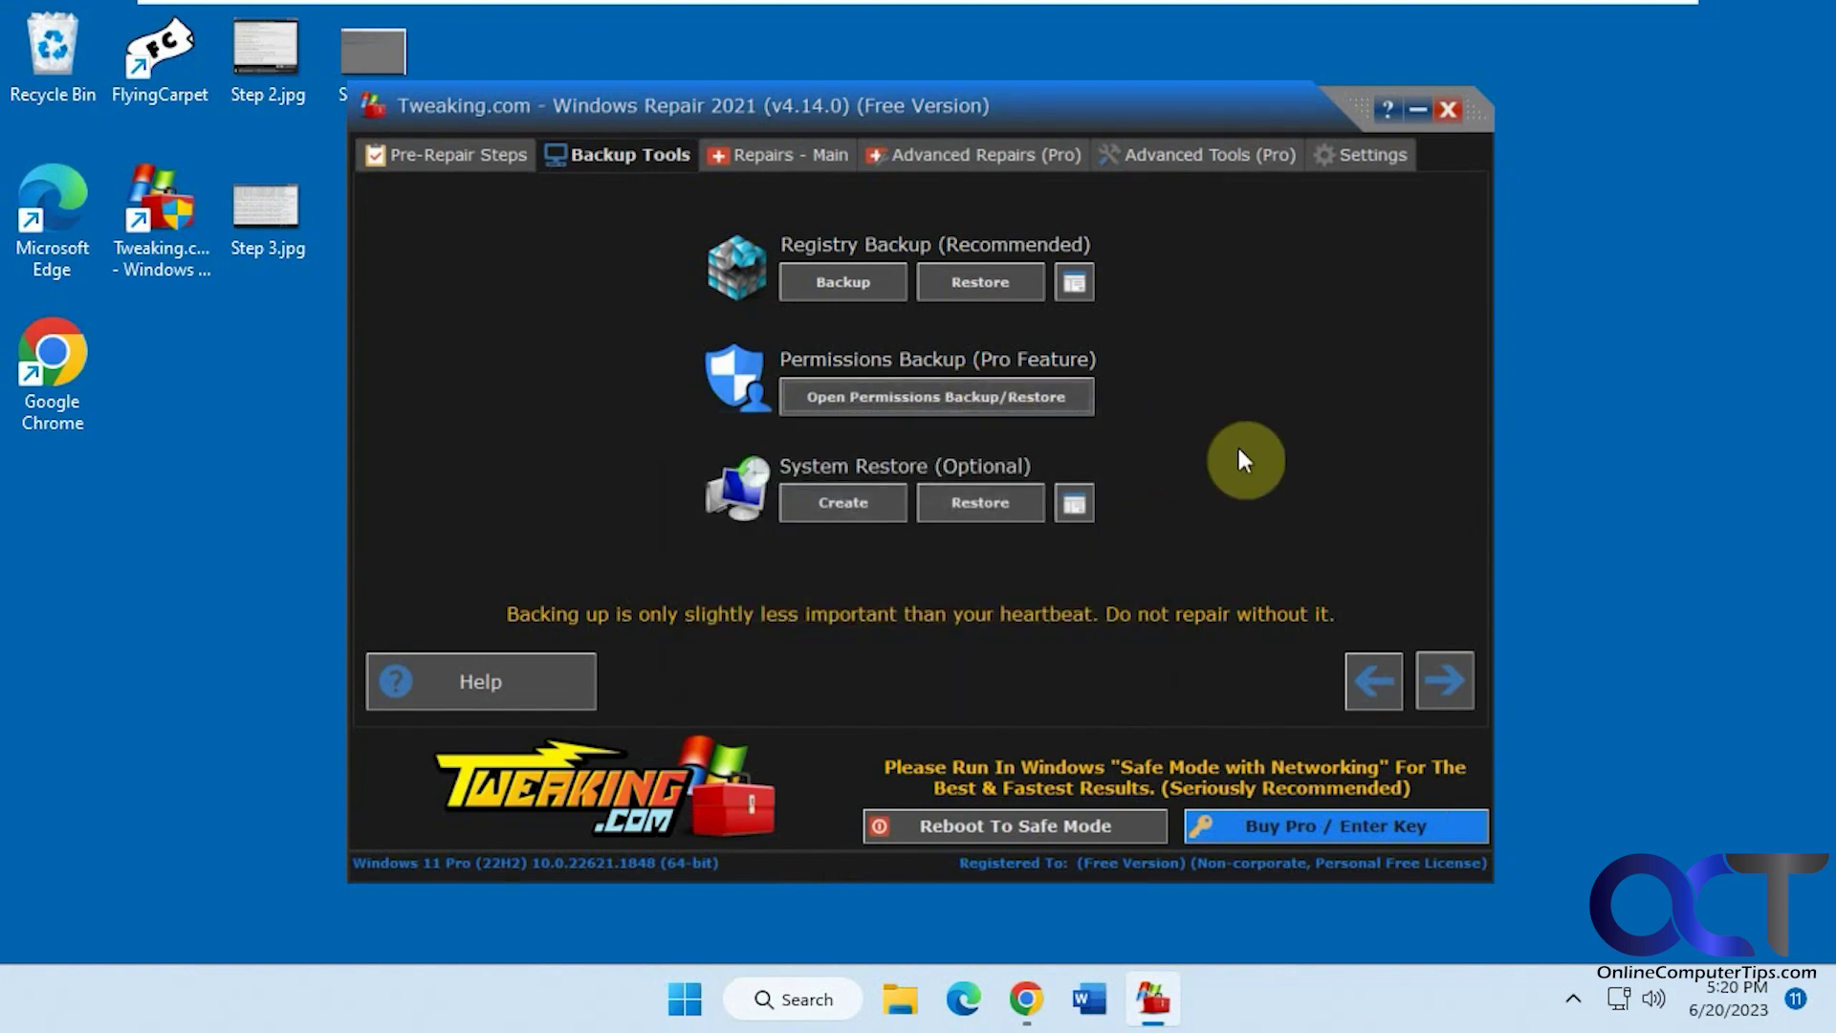
click(792, 155)
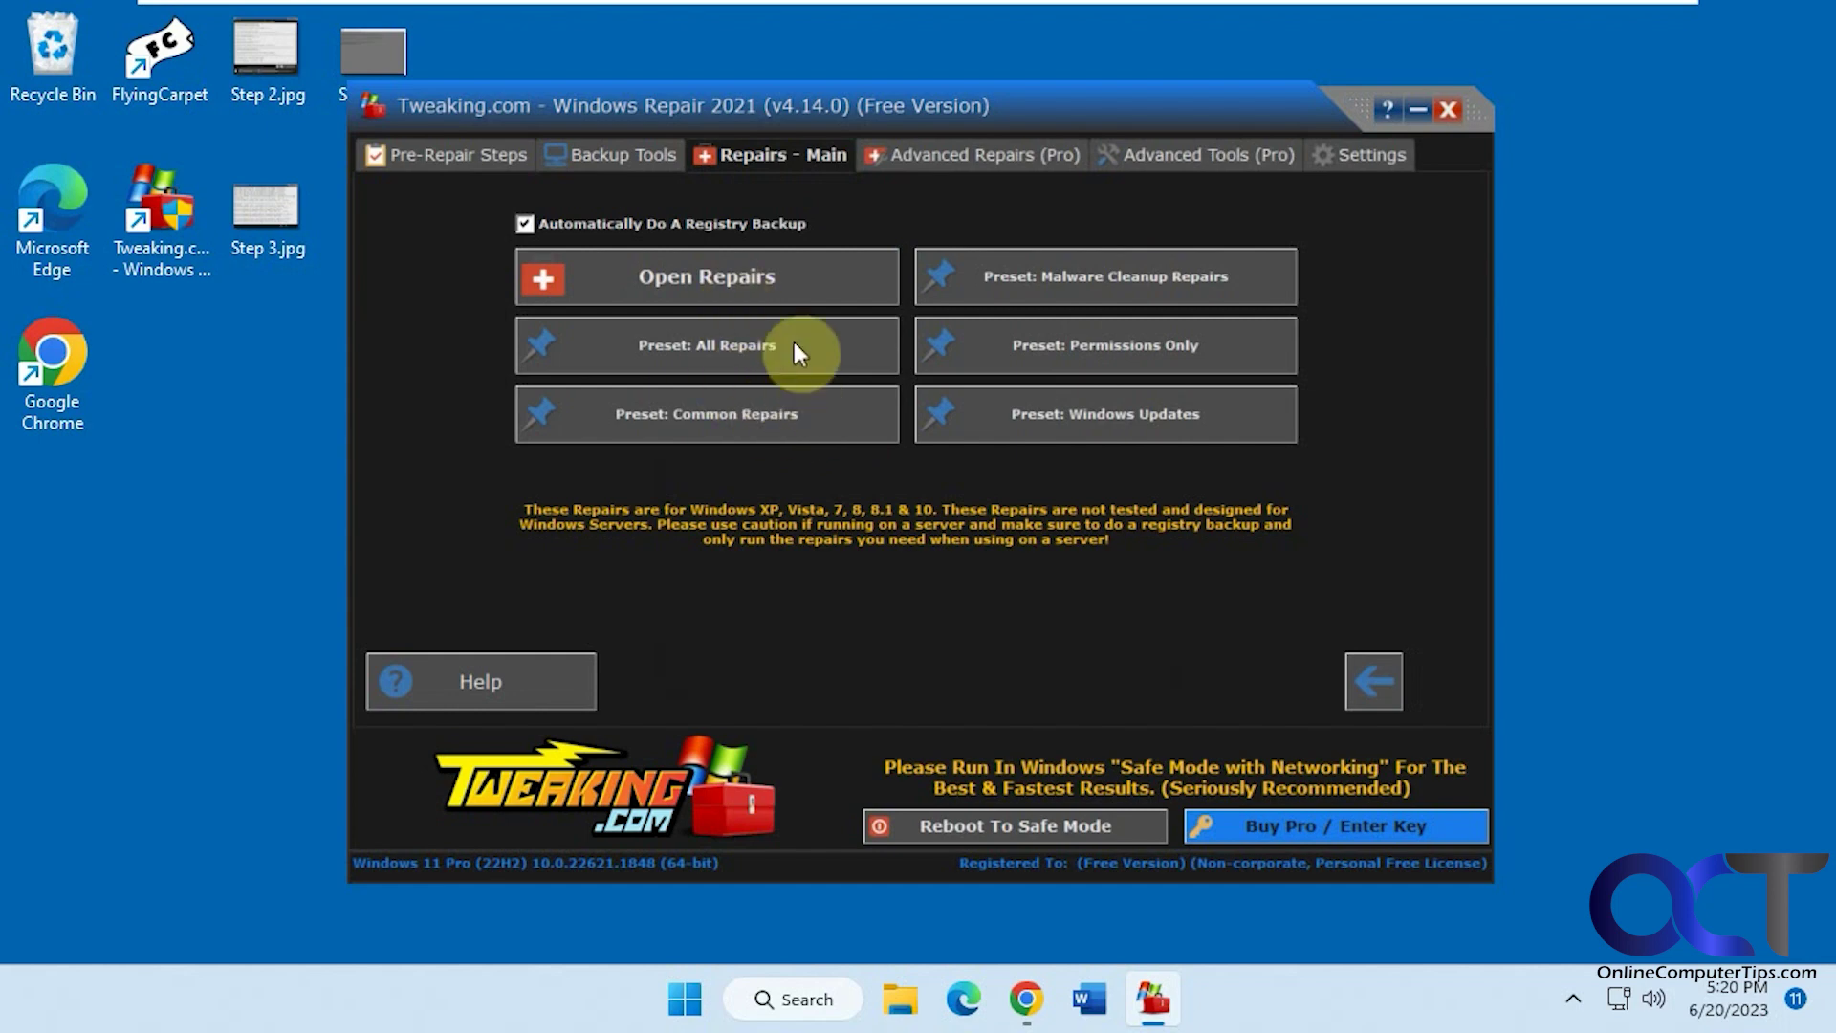
- Open the repairs list, accept the risks warning, and apply the All Repairs preset (45 checked)
click(732, 275)
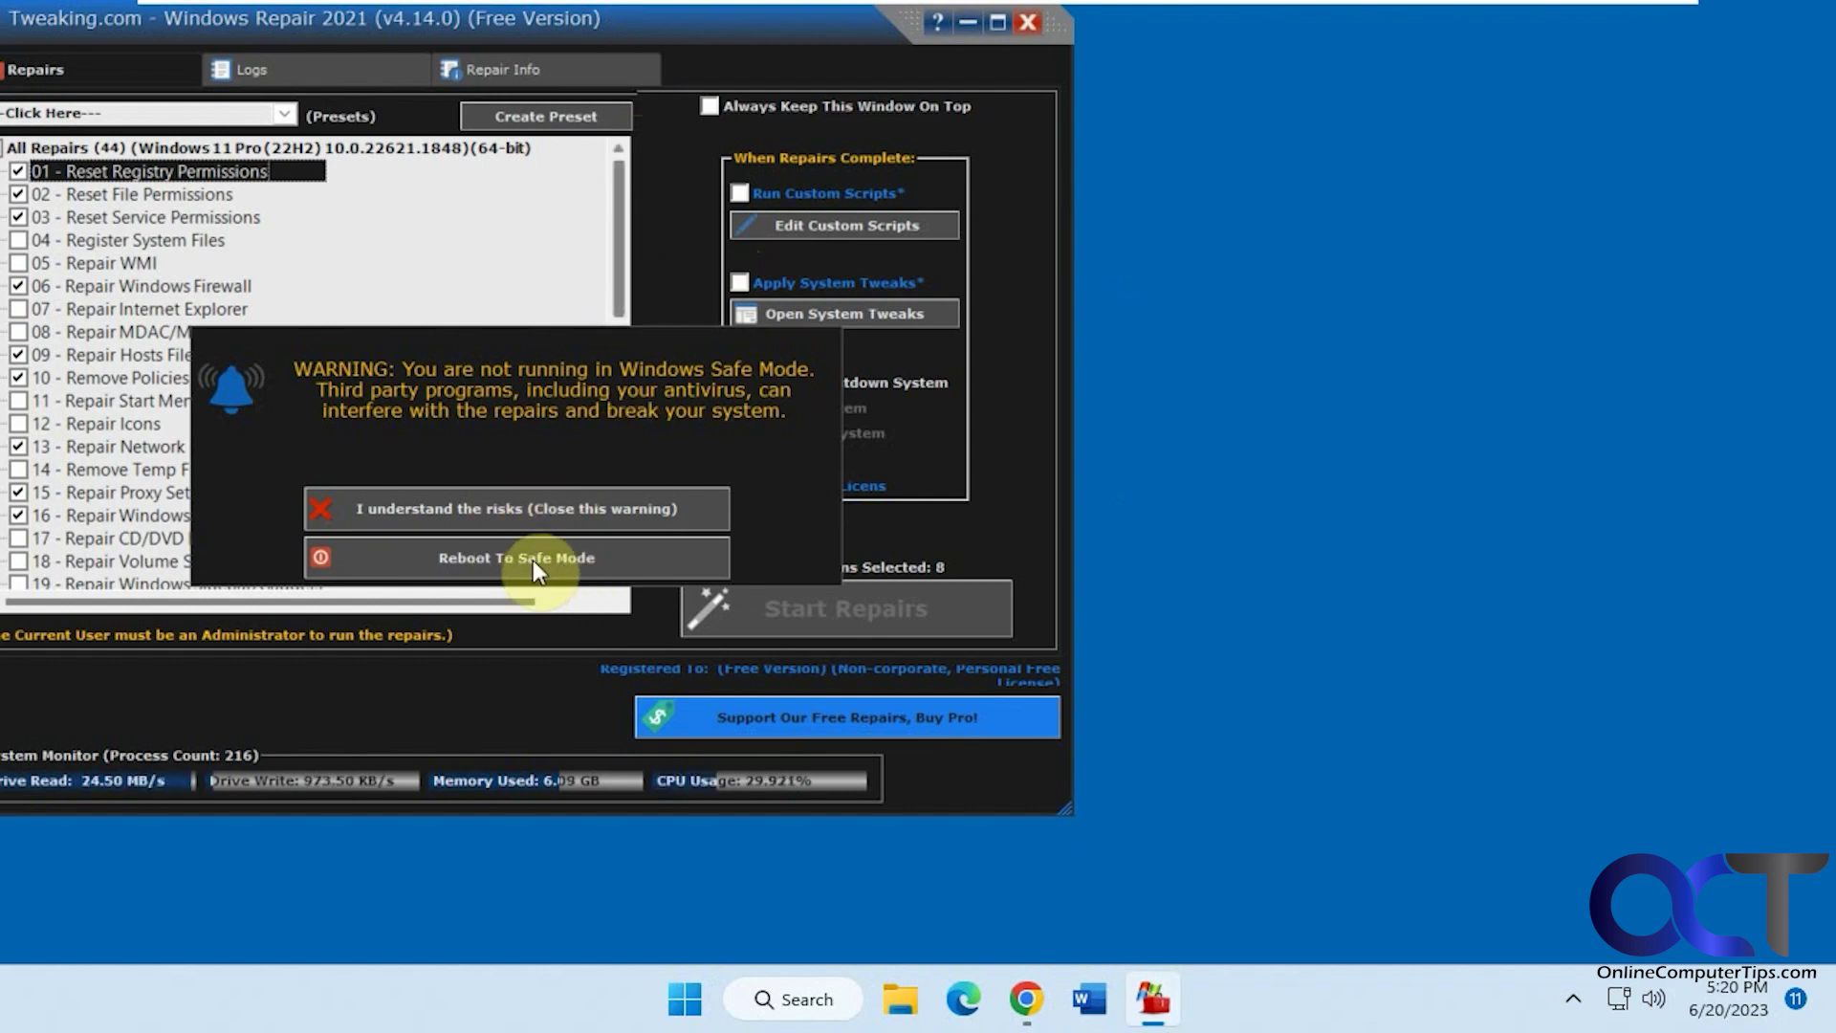
click(571, 508)
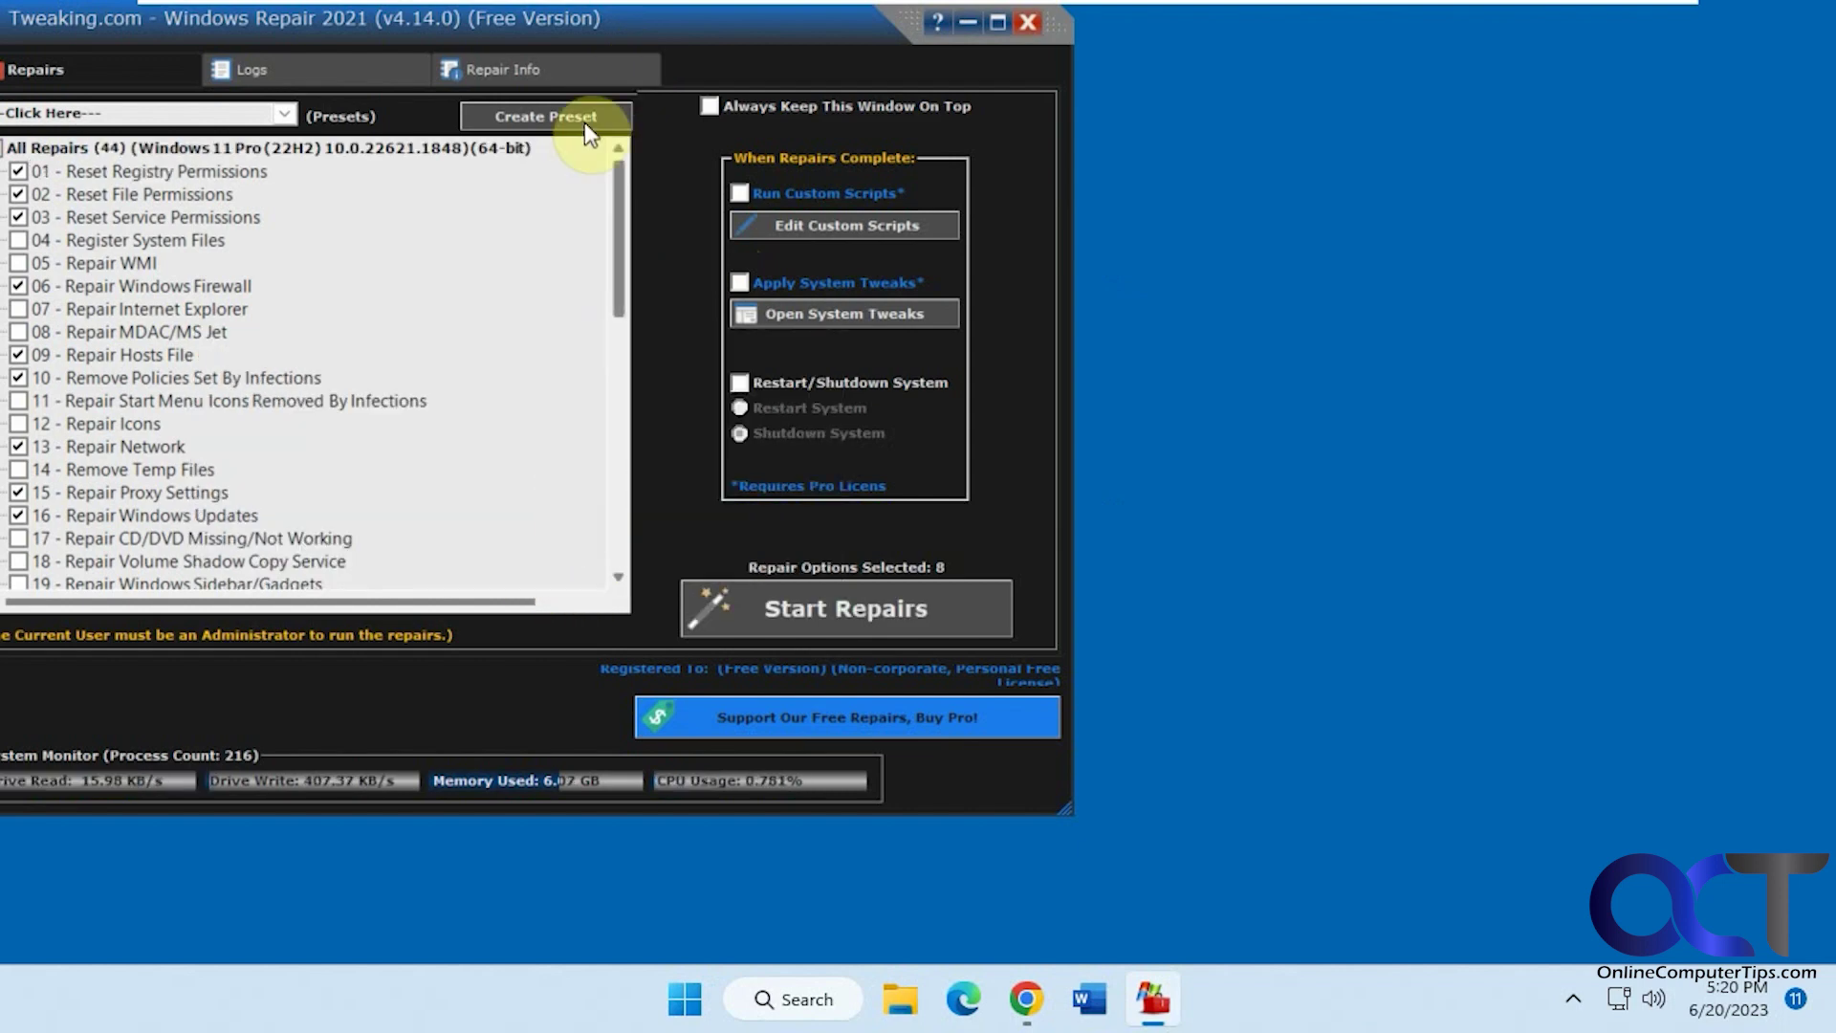
drag(629, 18, 1088, 48)
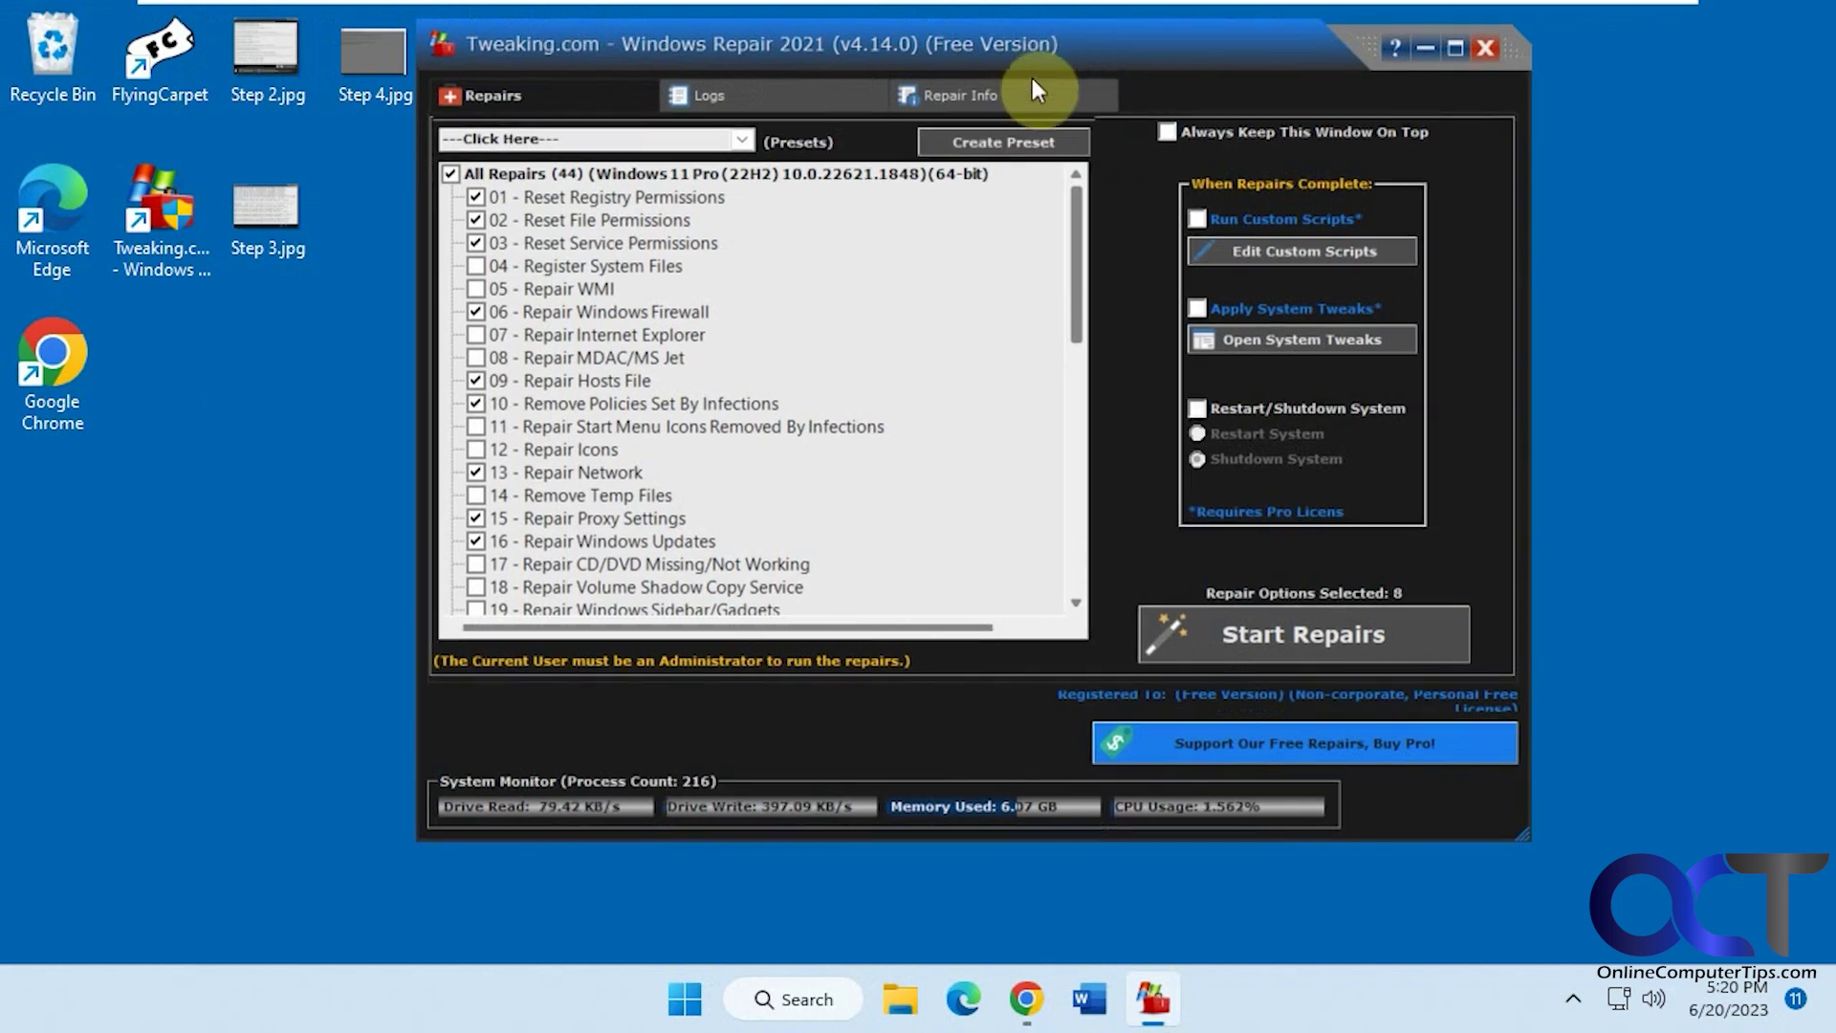
click(741, 140)
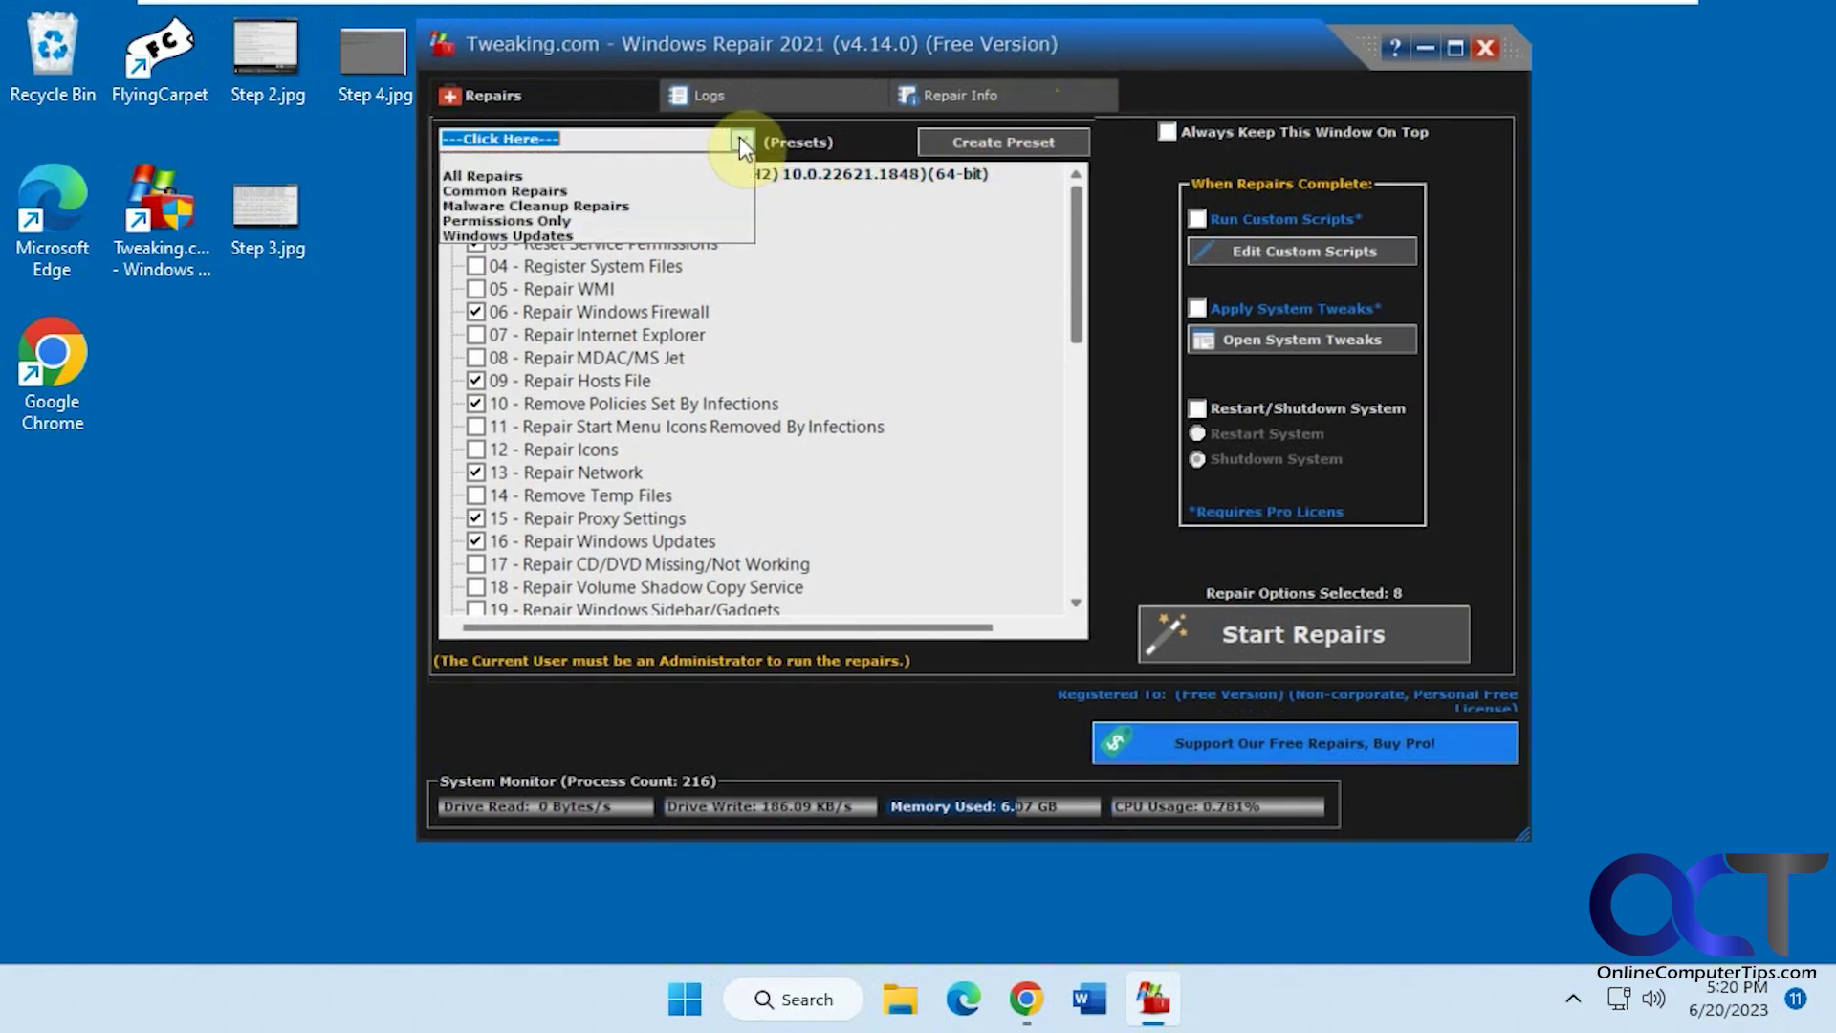
click(629, 176)
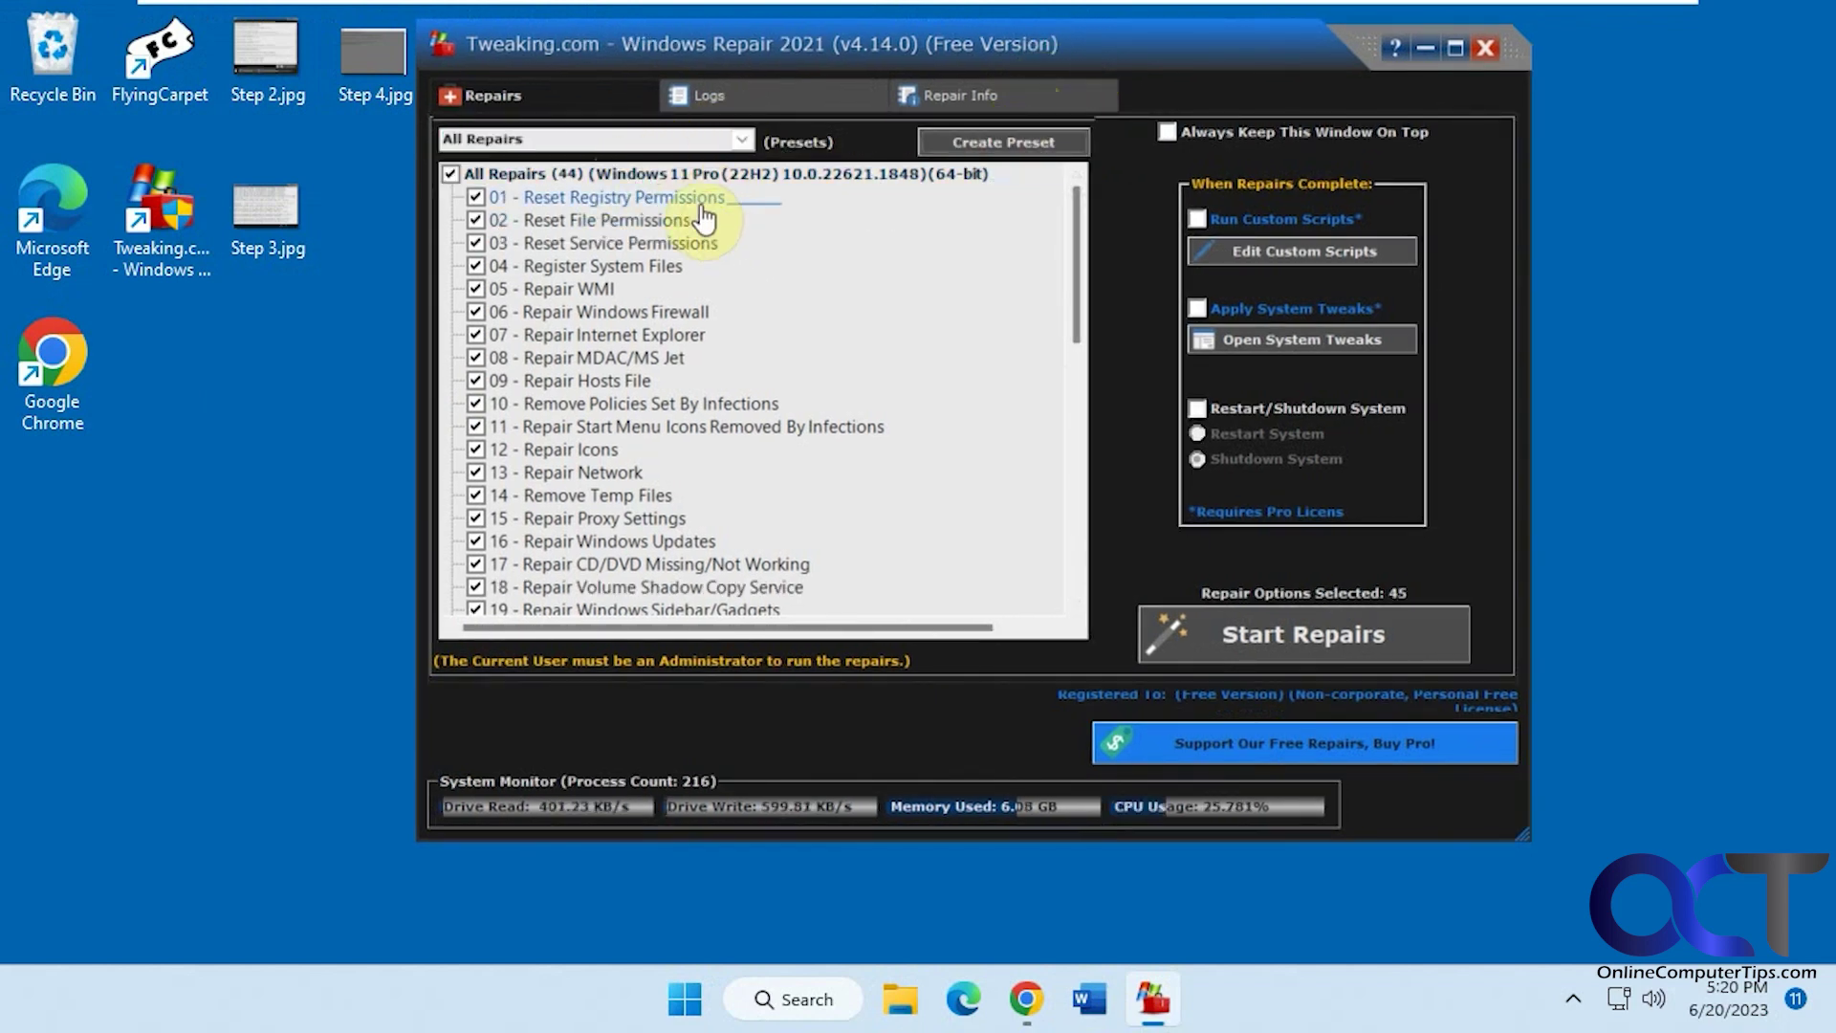
drag(1073, 239, 1076, 485)
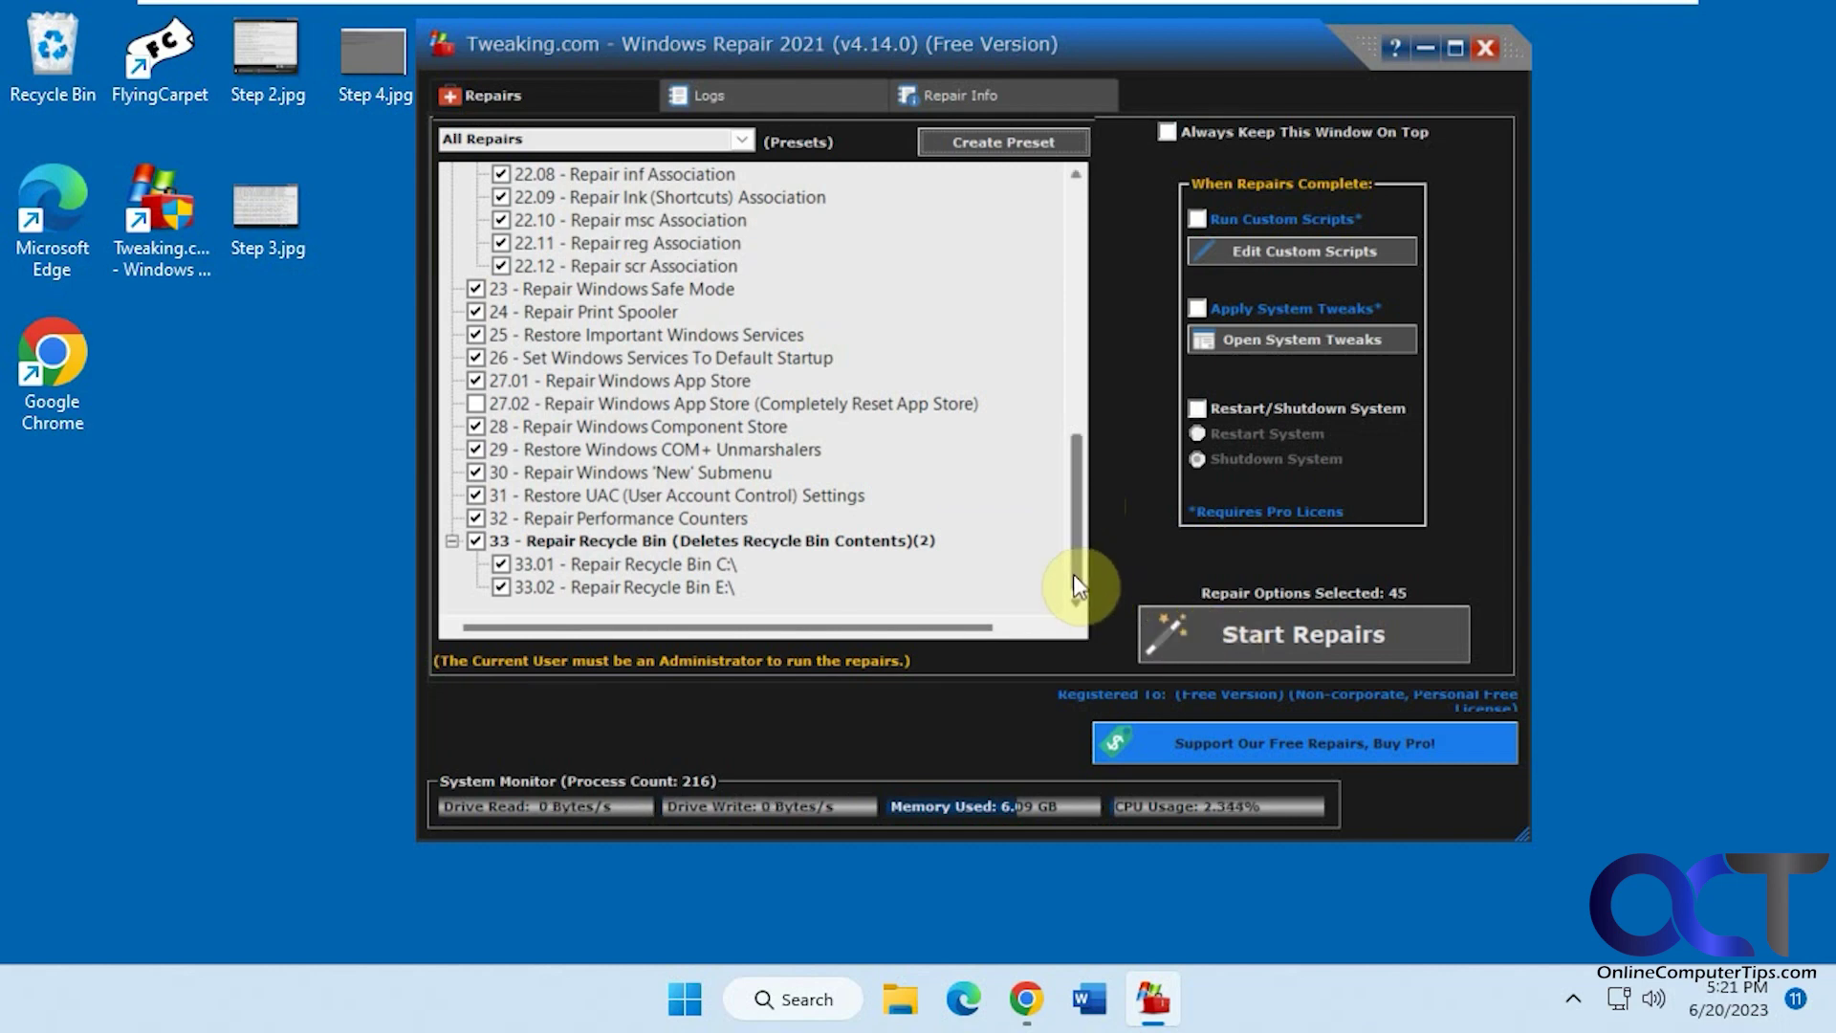
- Try the Common Repairs, Malware Cleanup Repairs and Permissions Only presets in turn
drag(1076, 572, 1043, 268)
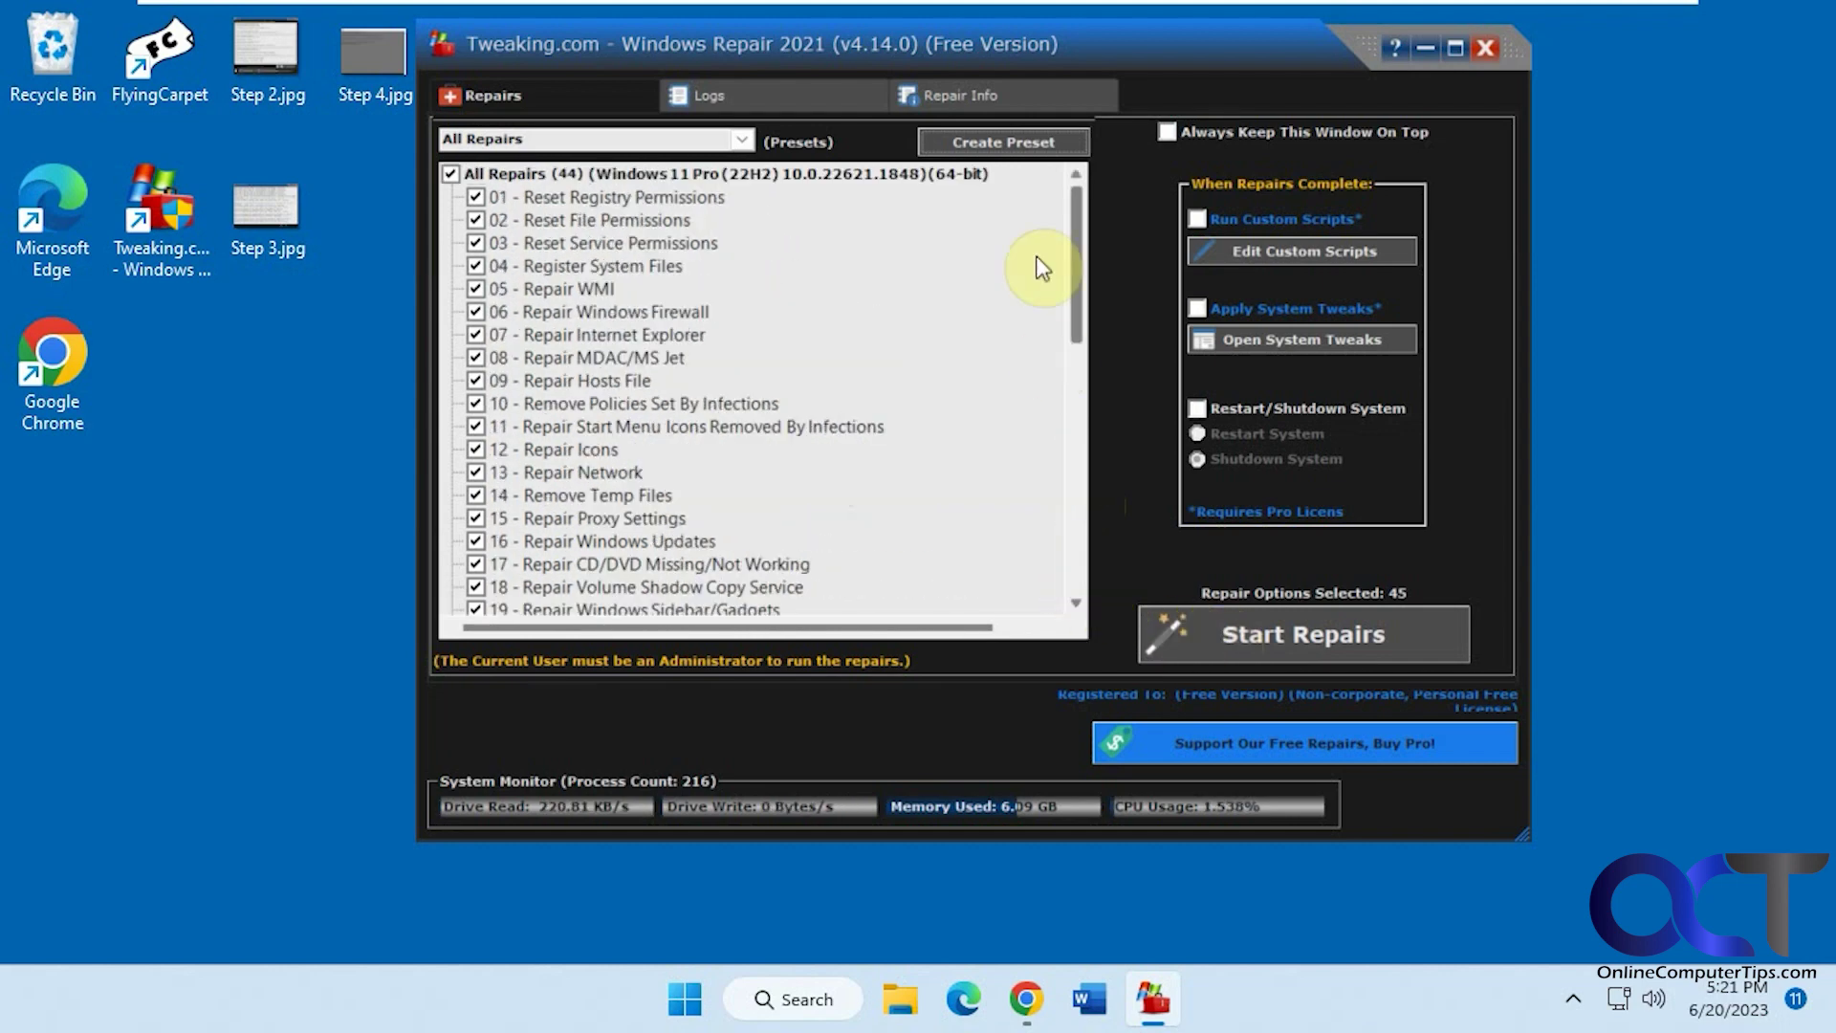
click(742, 139)
click(646, 182)
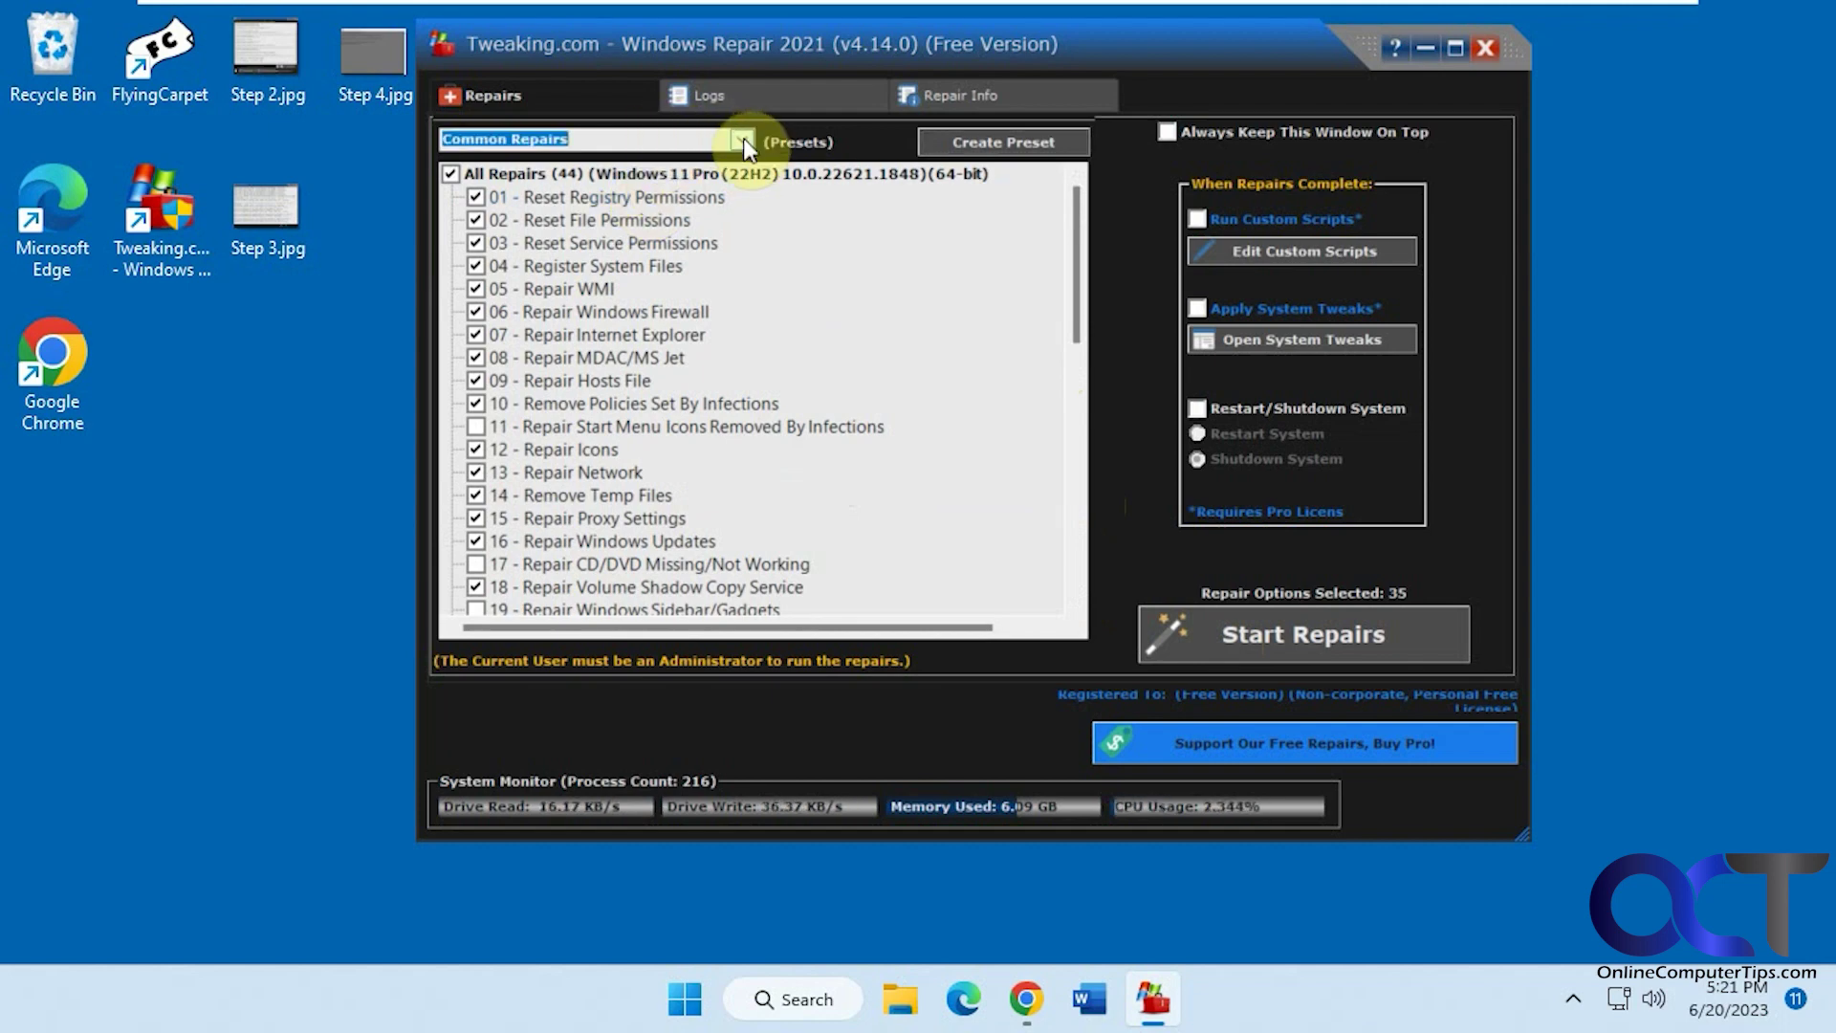
click(744, 143)
click(664, 203)
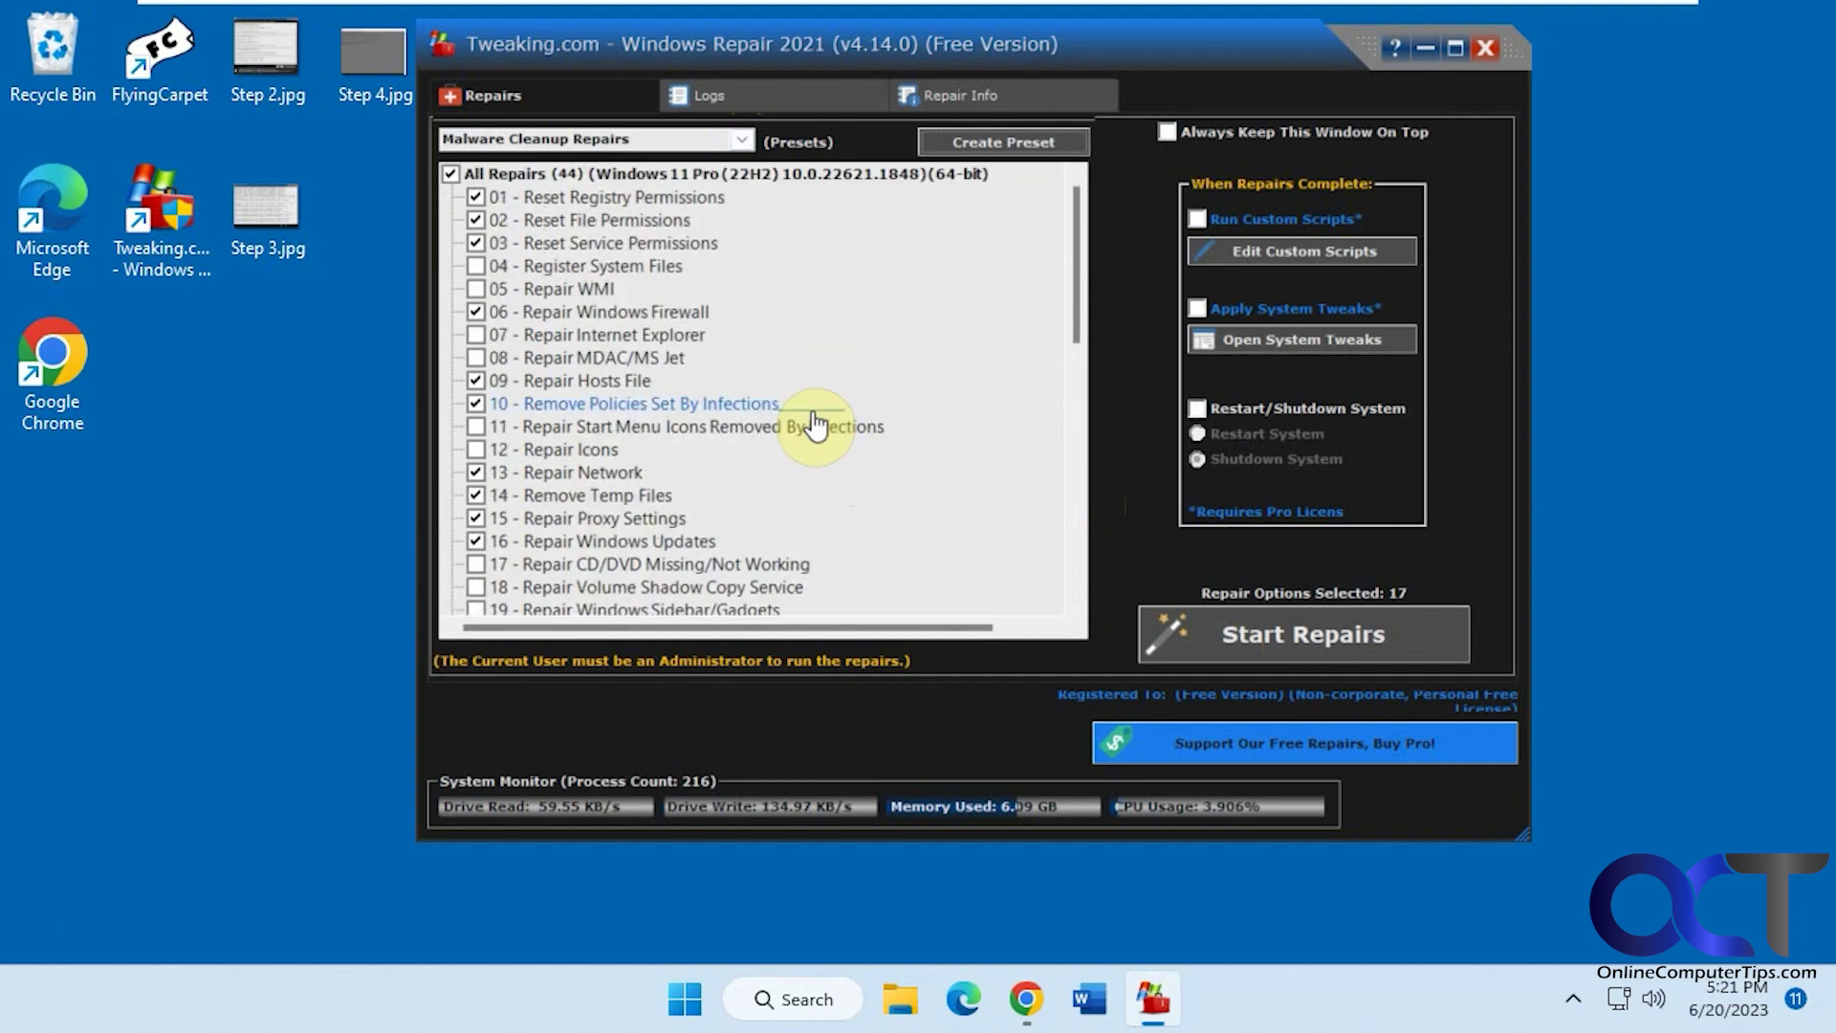
click(744, 137)
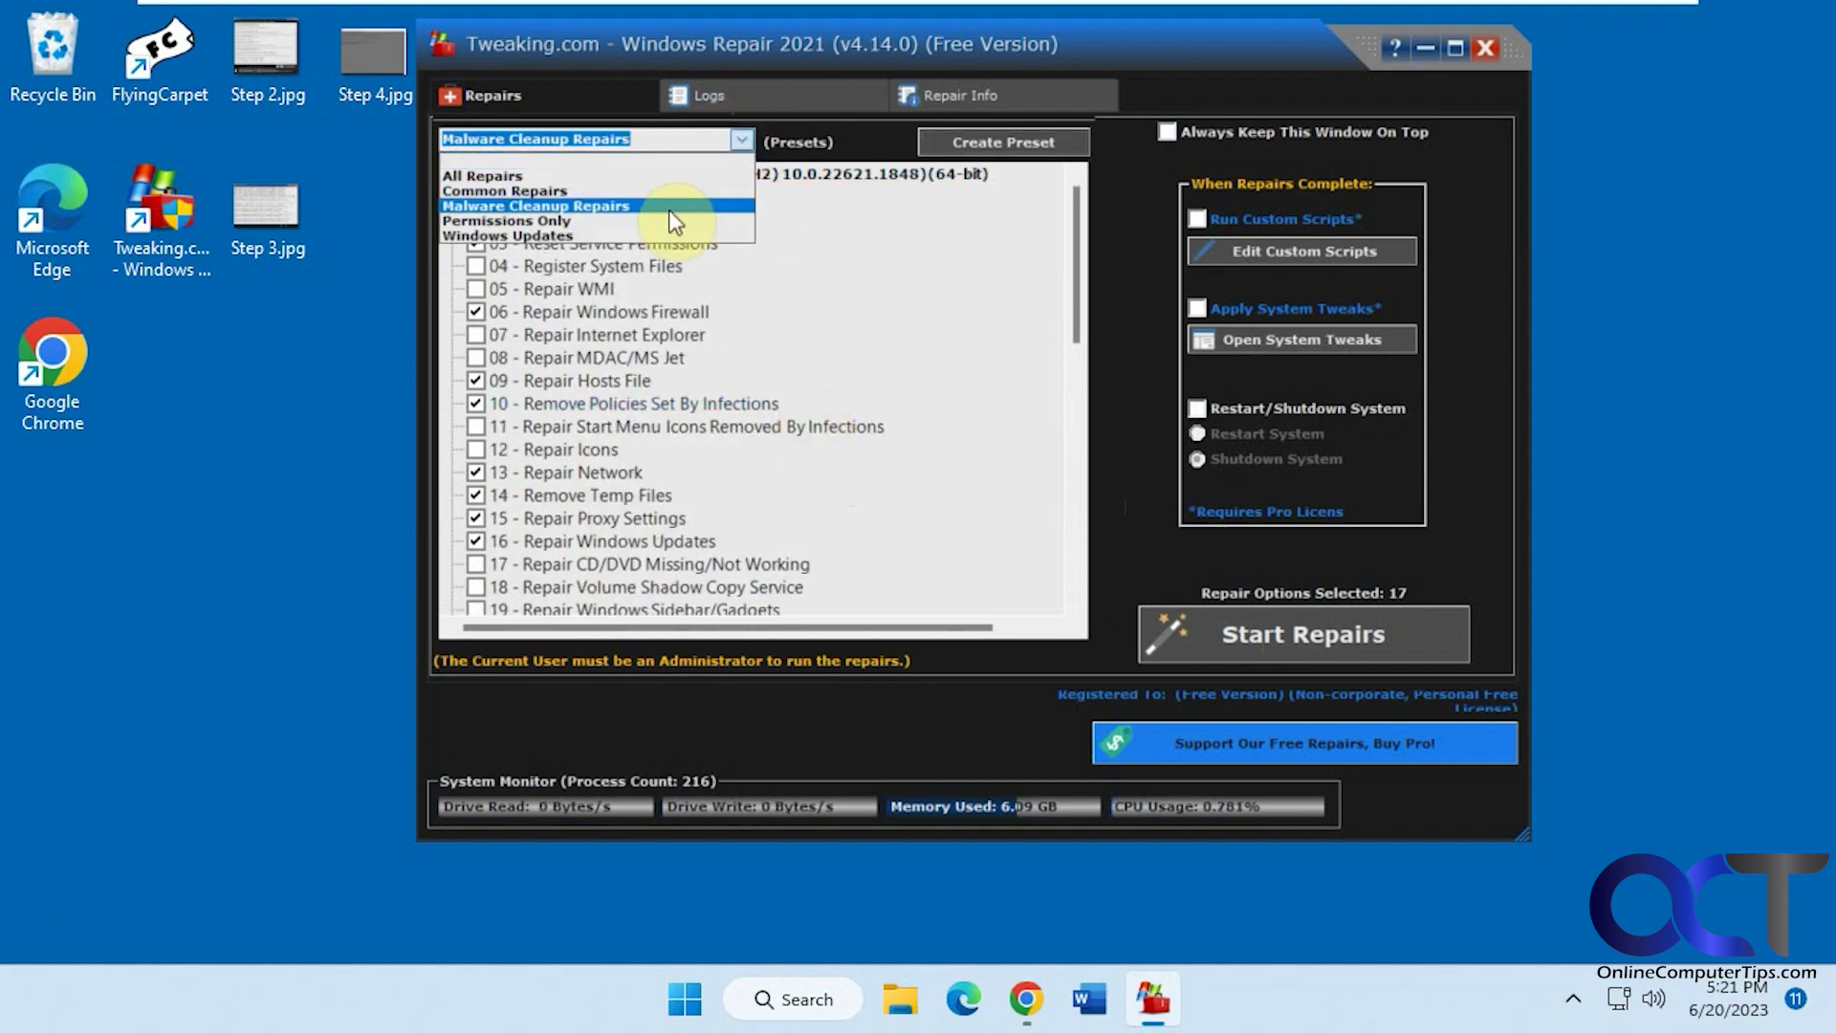
click(665, 220)
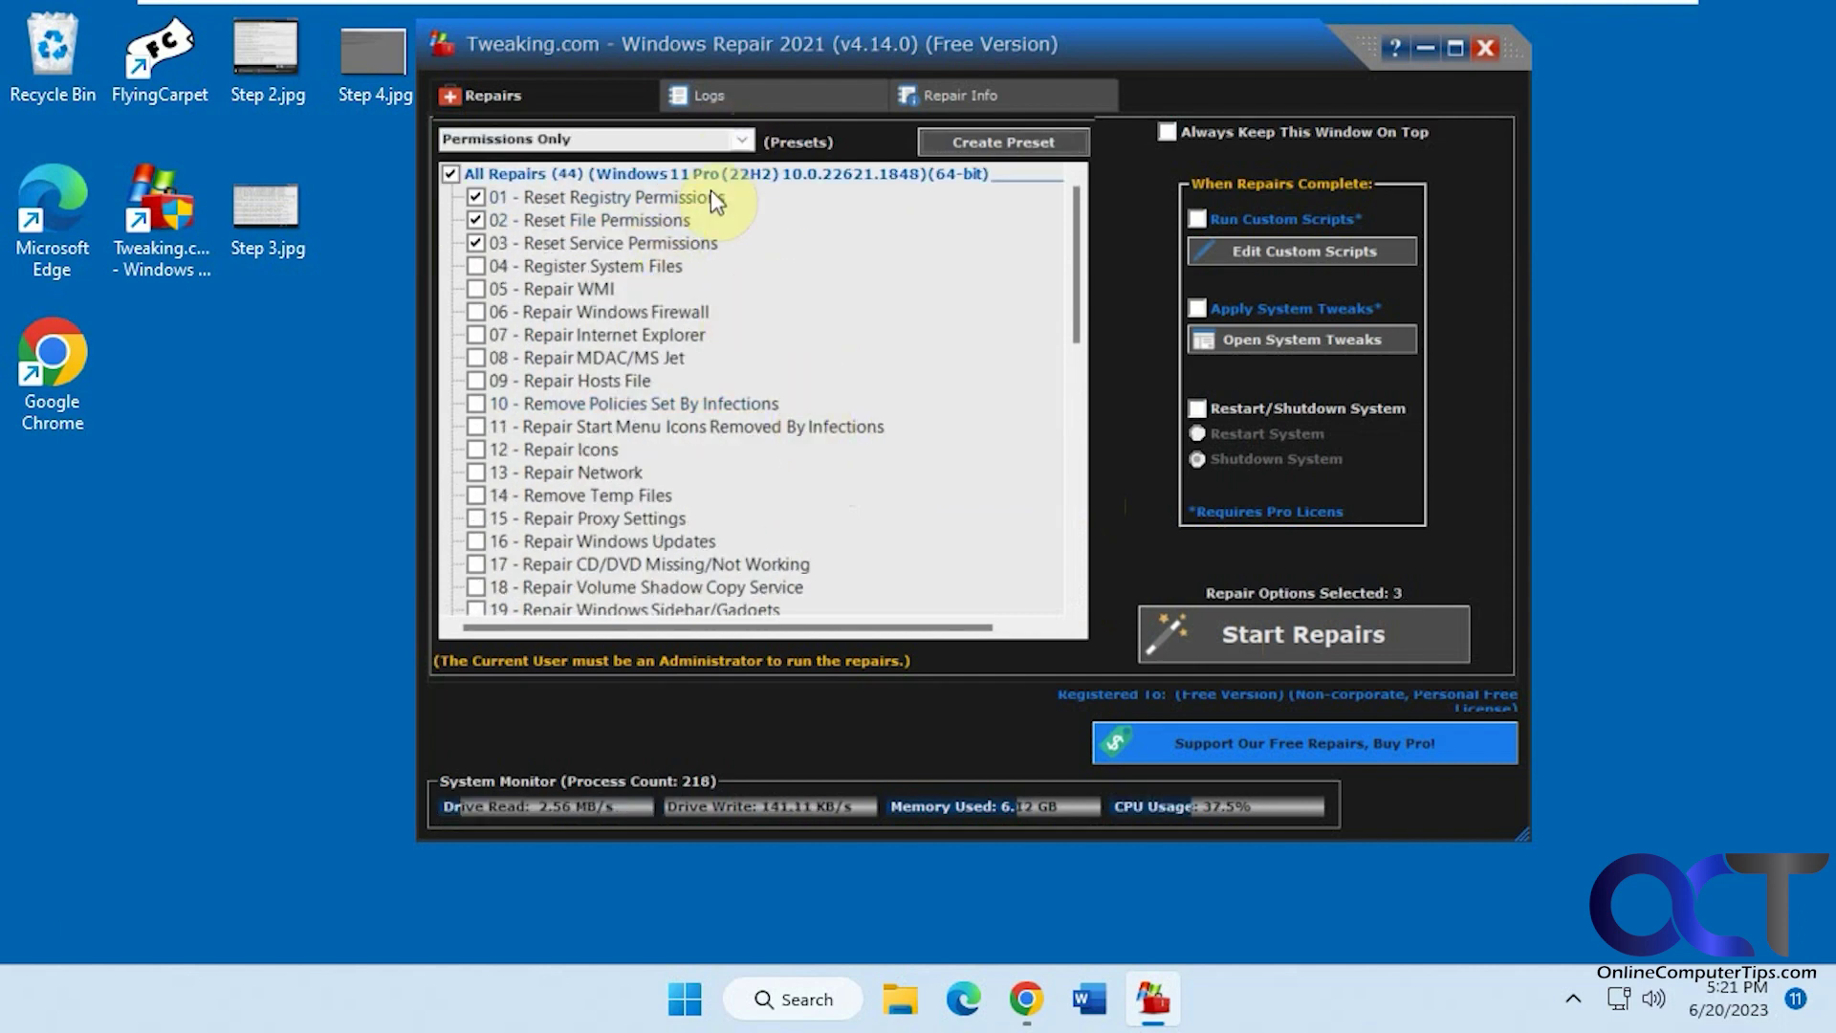
- Apply the Windows Updates preset (9 repairs) and decline the Pro-only post-repair option
click(736, 136)
click(650, 227)
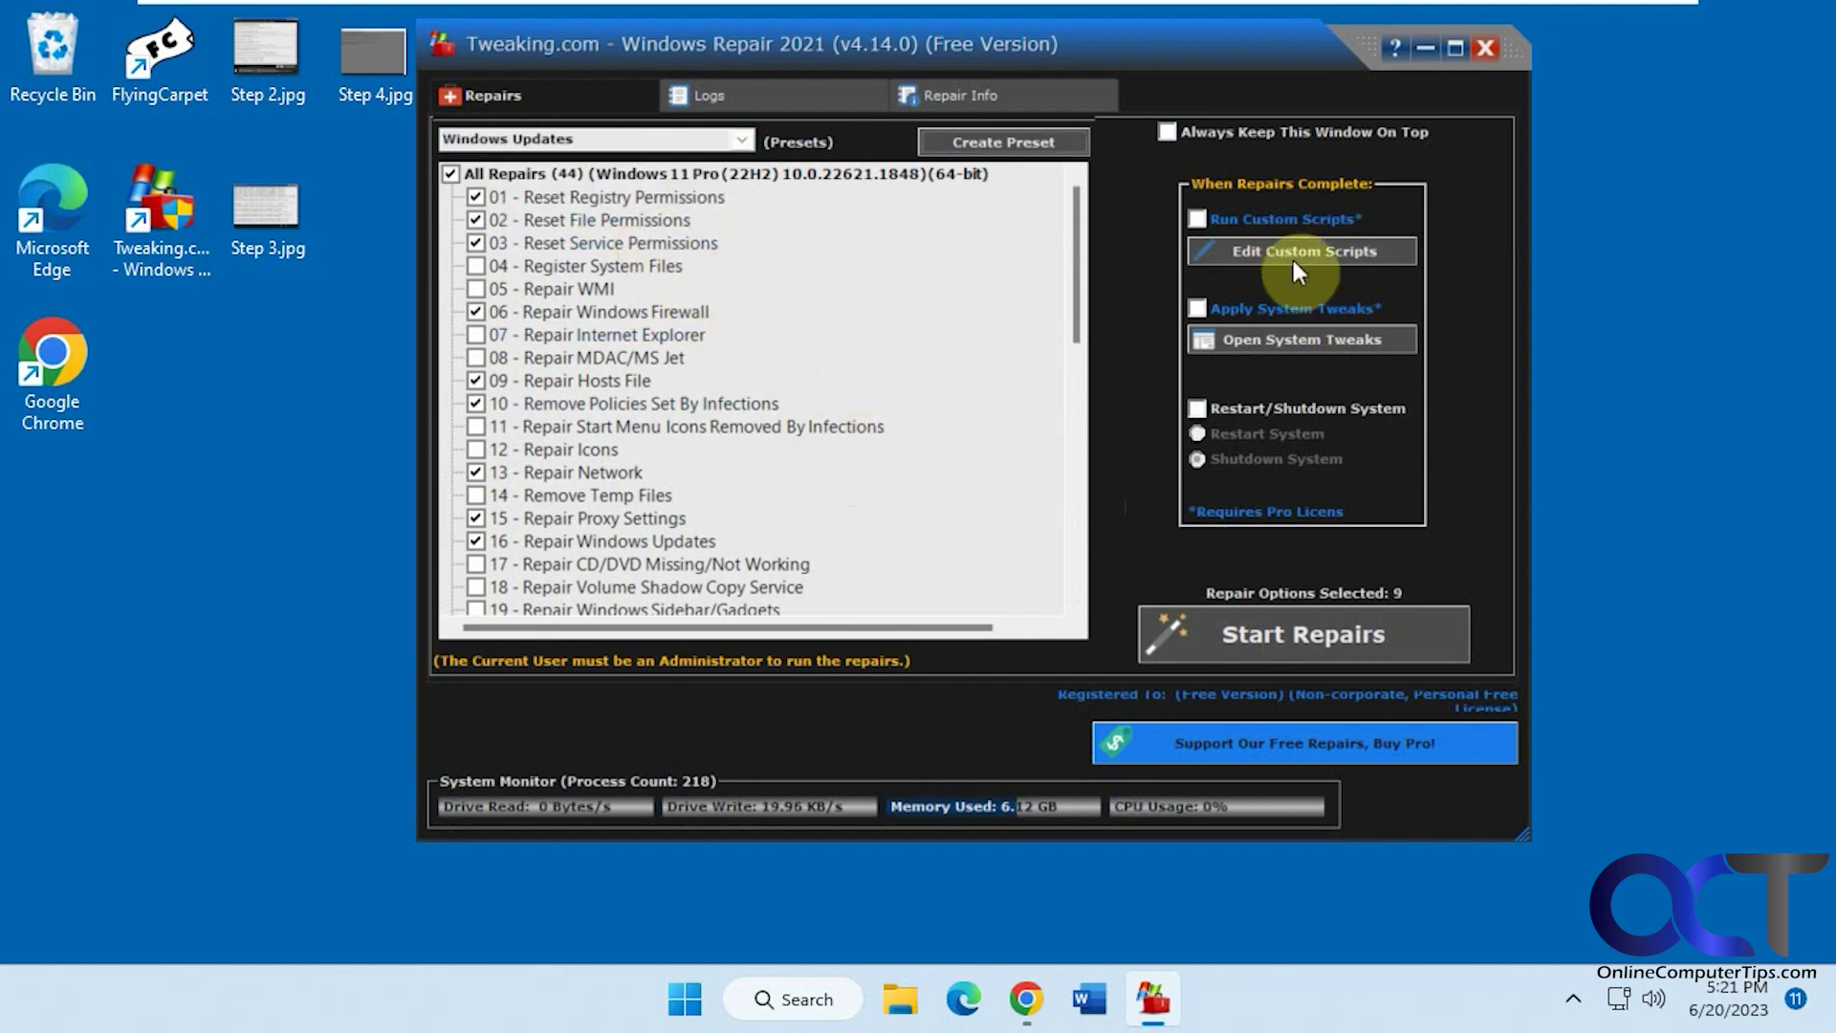
click(1326, 339)
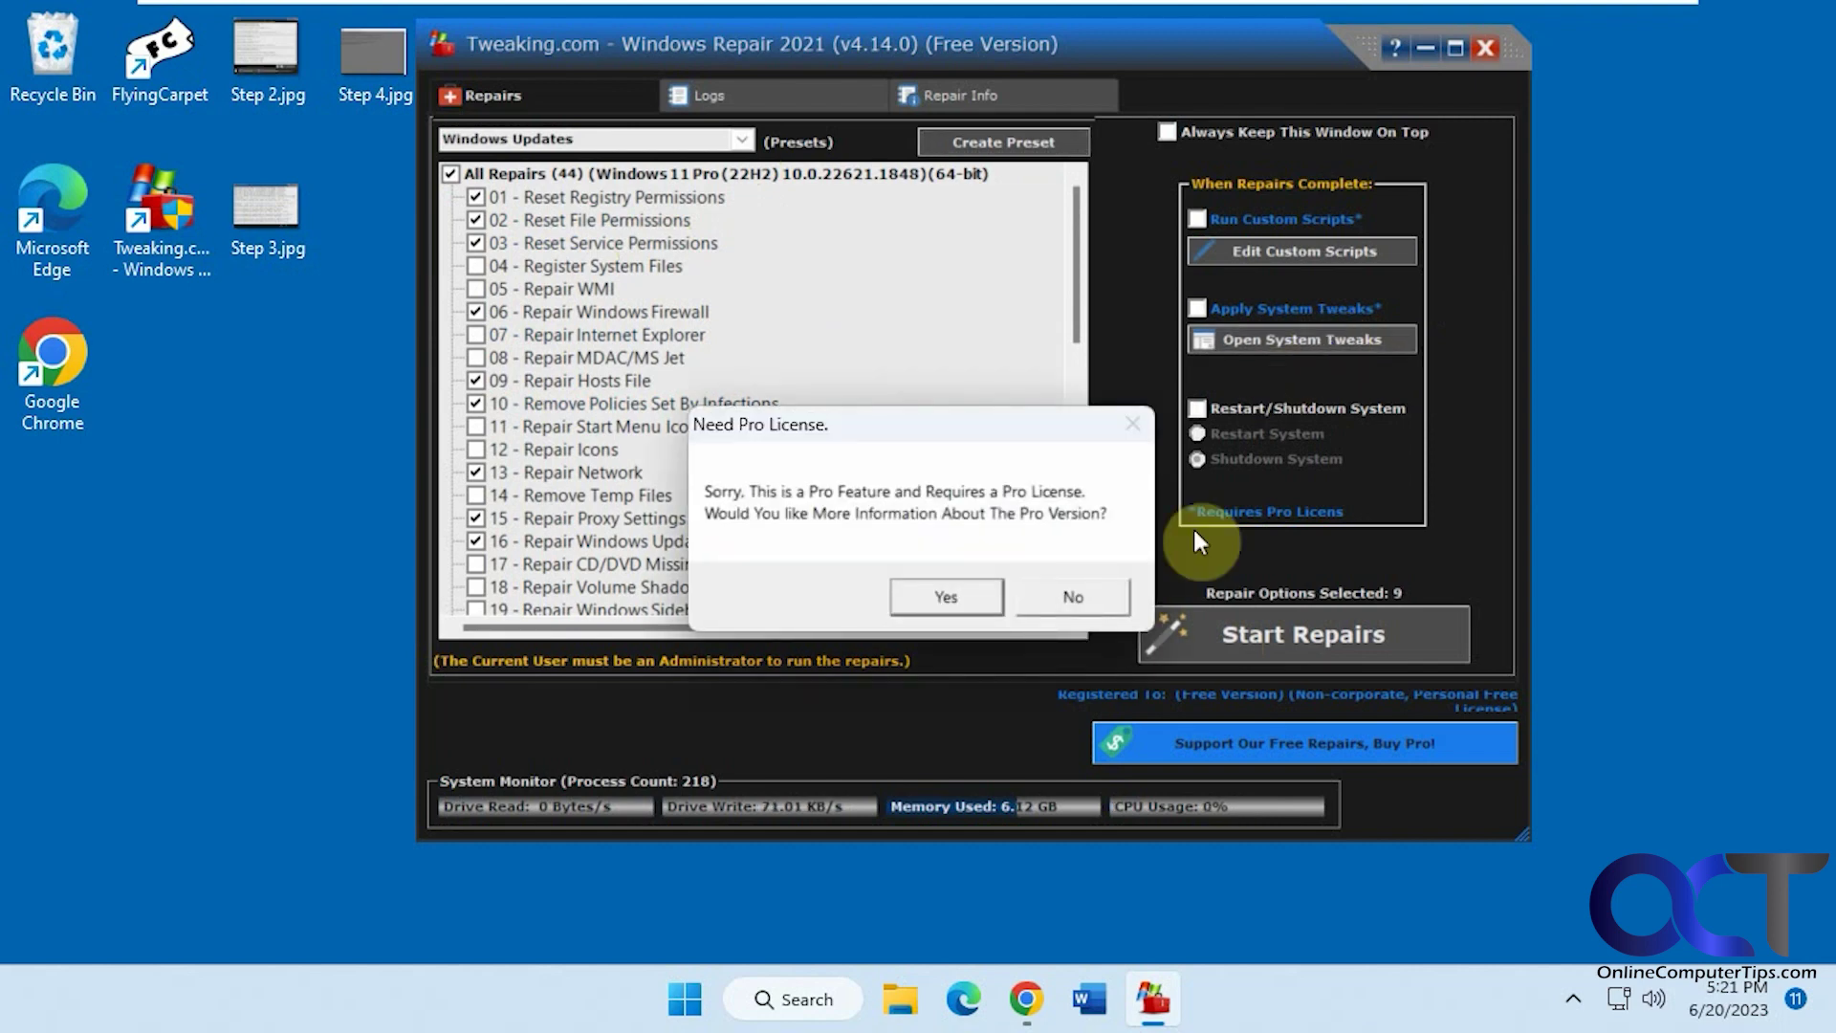
click(1098, 587)
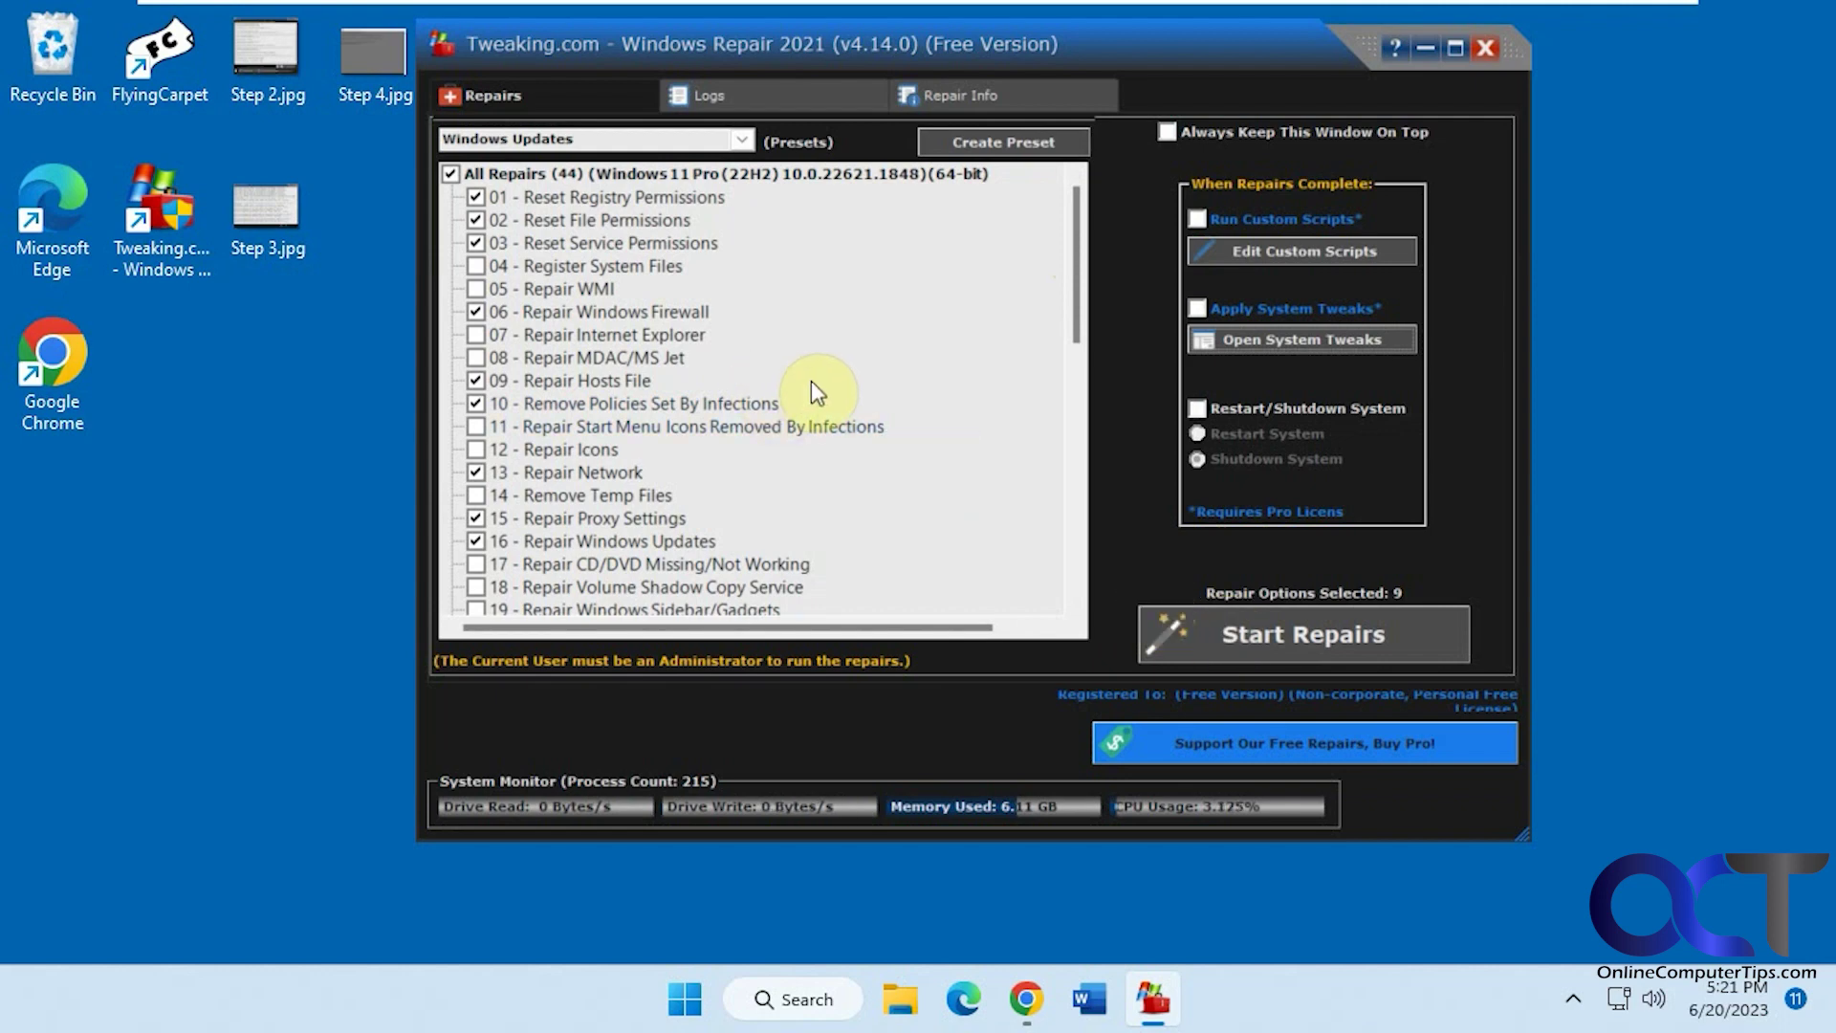
- Clear all repairs, tick only Repair Icons and Repair CD/DVD Missing/Not Working, and start repairs
click(450, 174)
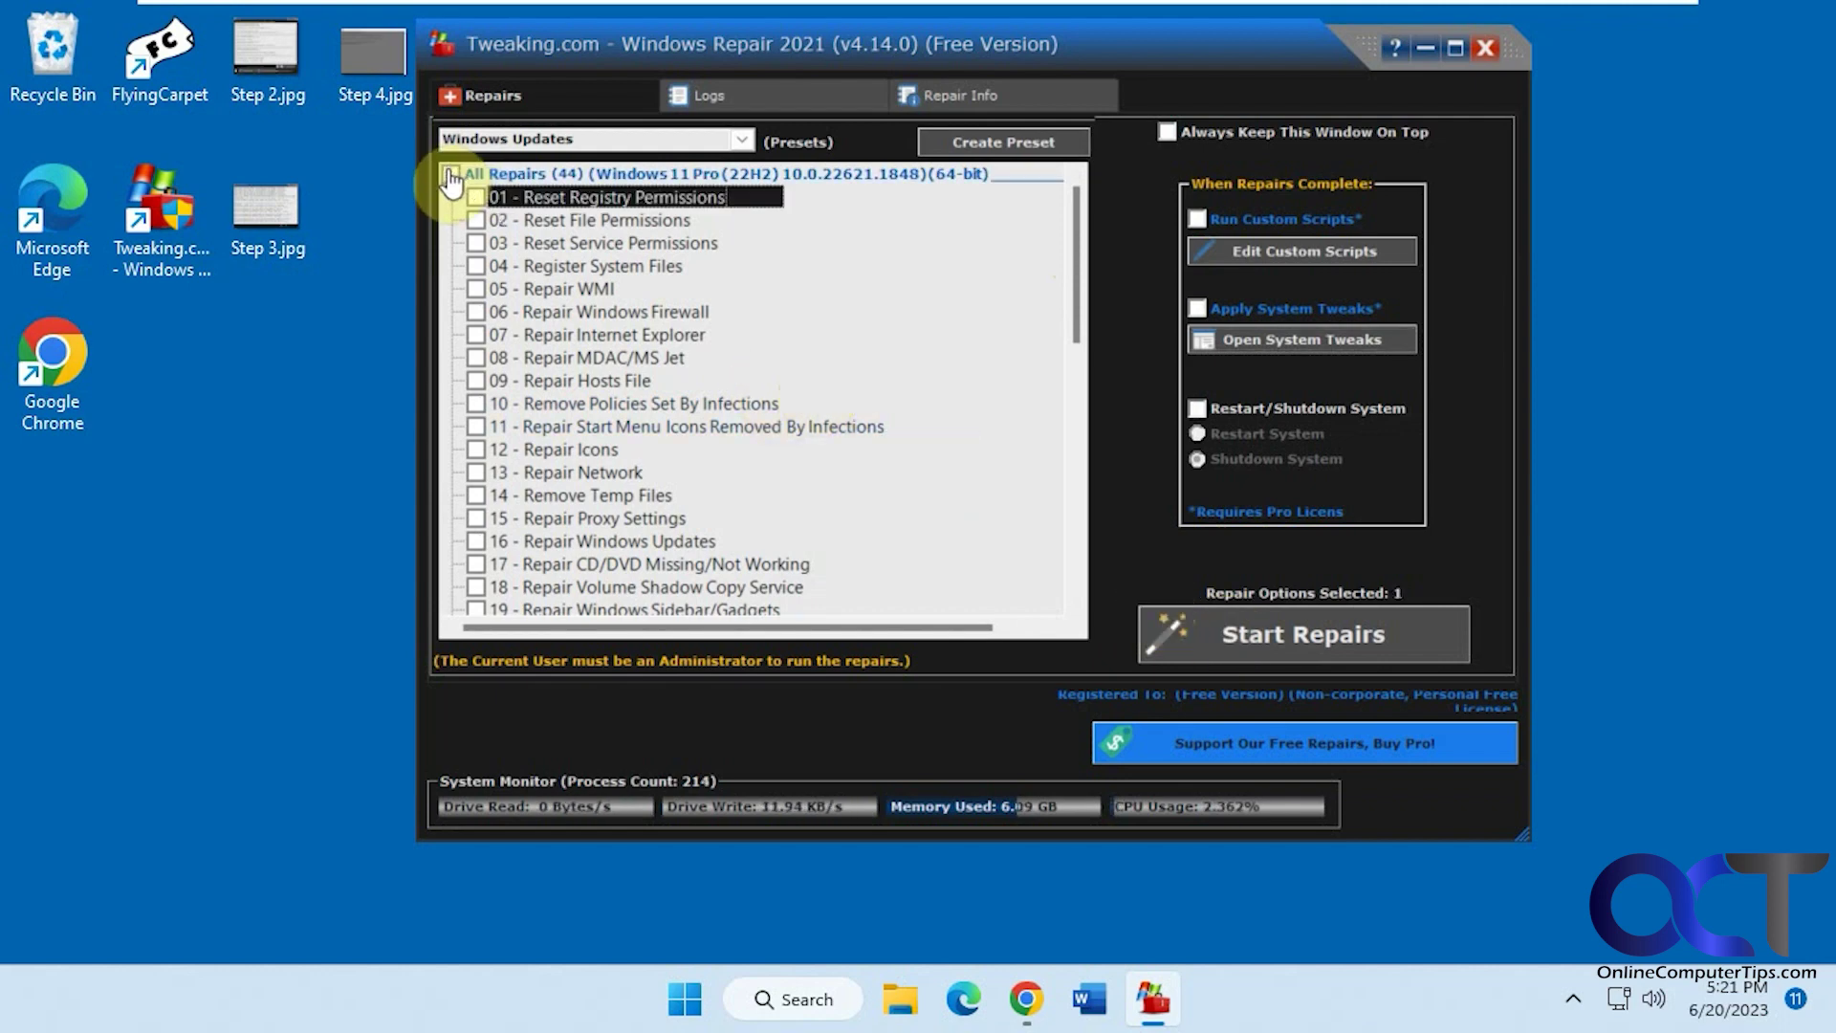
click(481, 452)
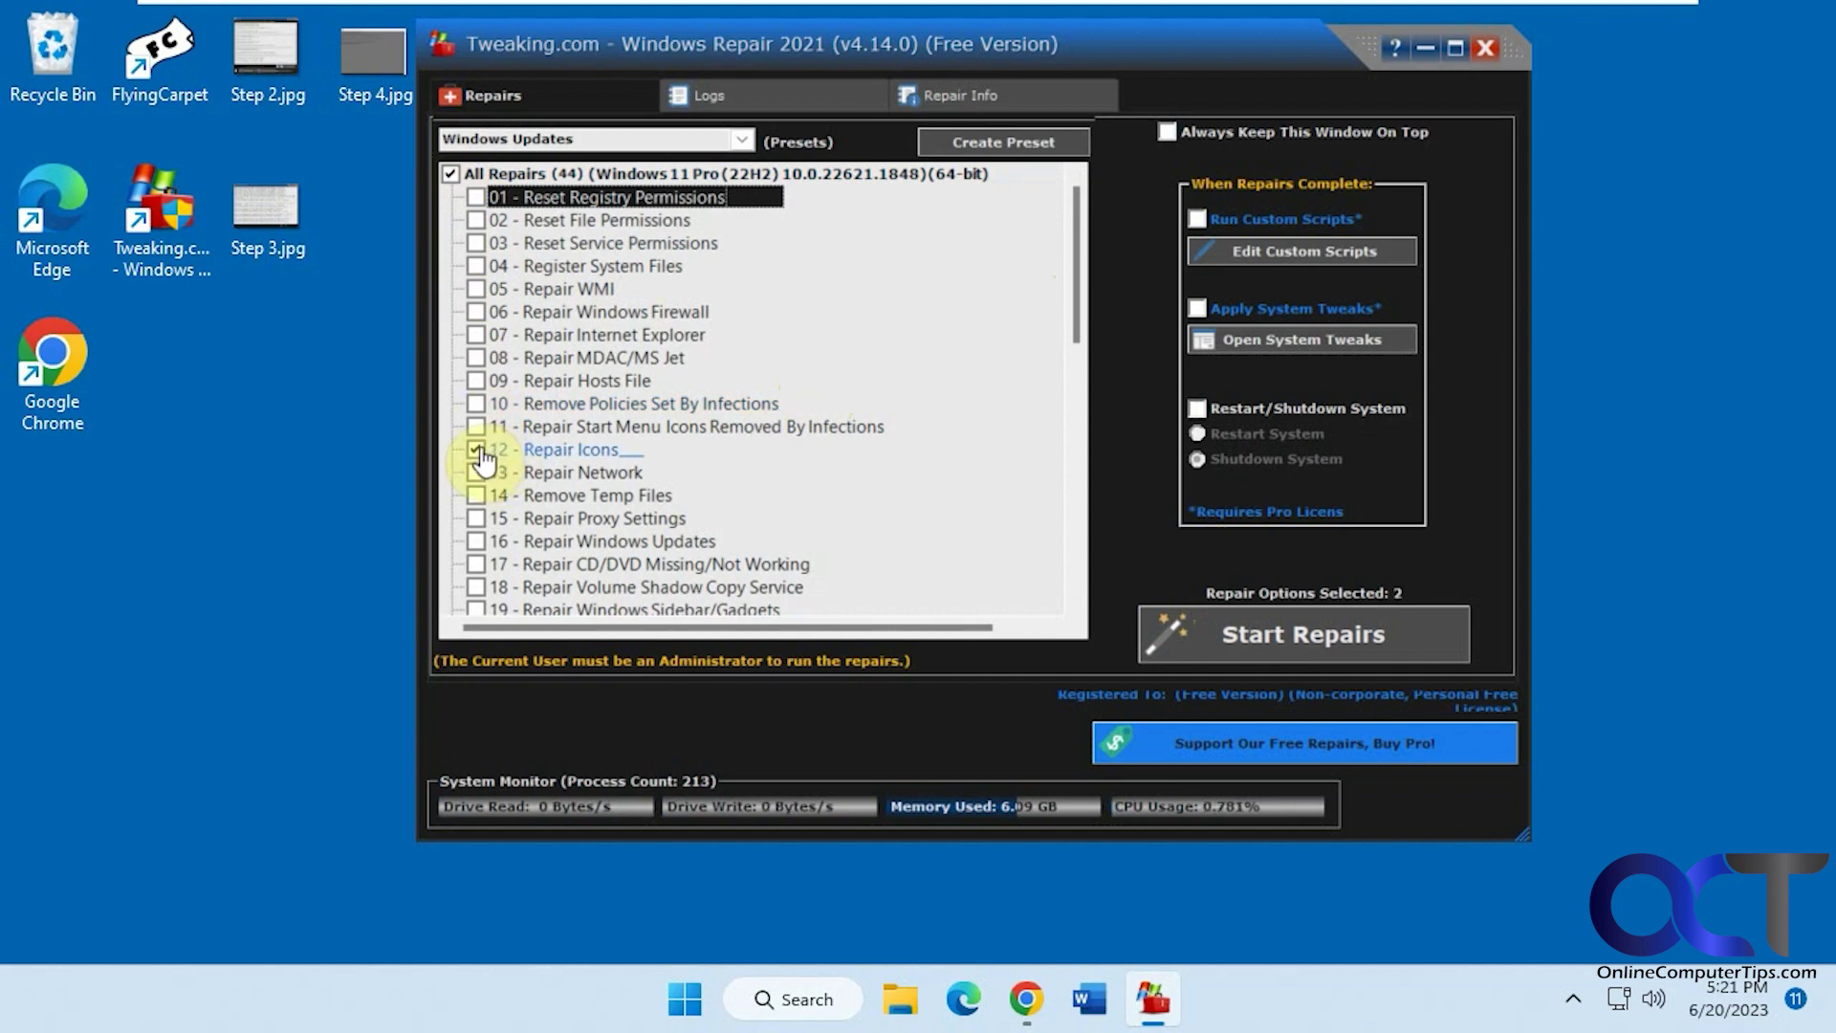
click(476, 569)
click(1287, 634)
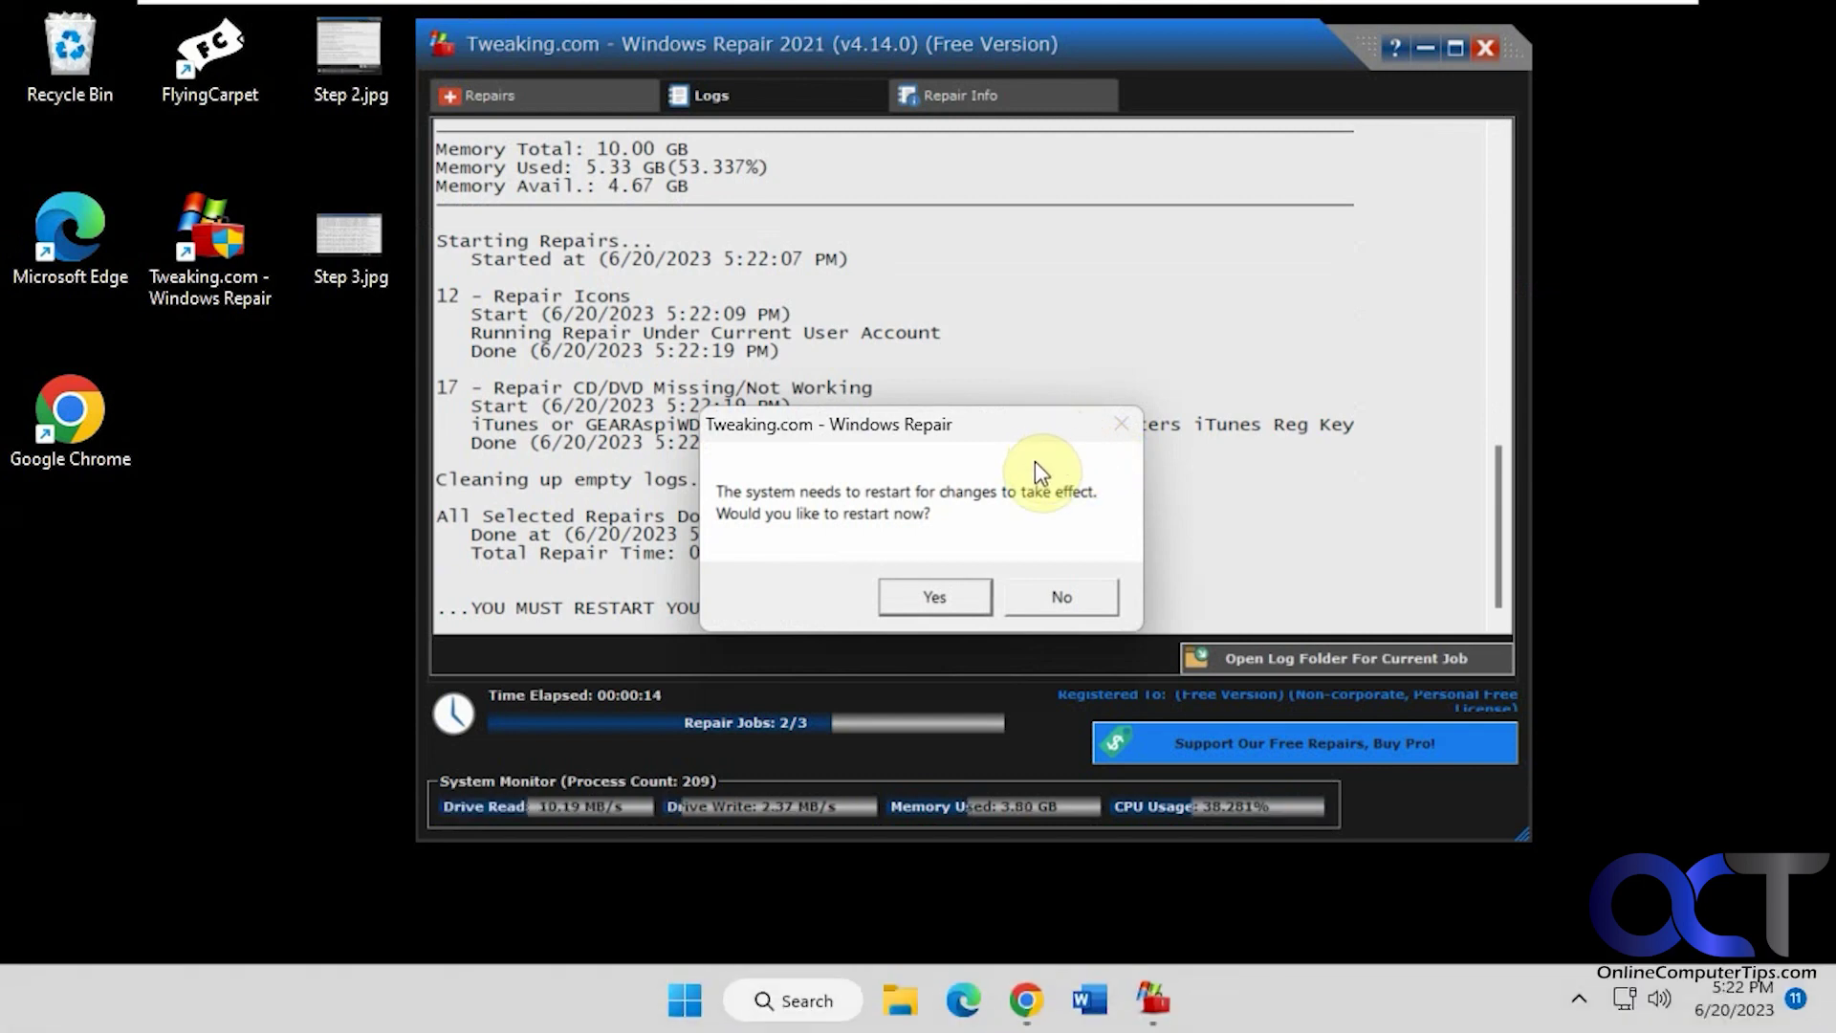
- Decline the restart, scroll through the repair log, and close the repairs window and thank-you notice
click(1069, 595)
drag(1500, 489, 1473, 178)
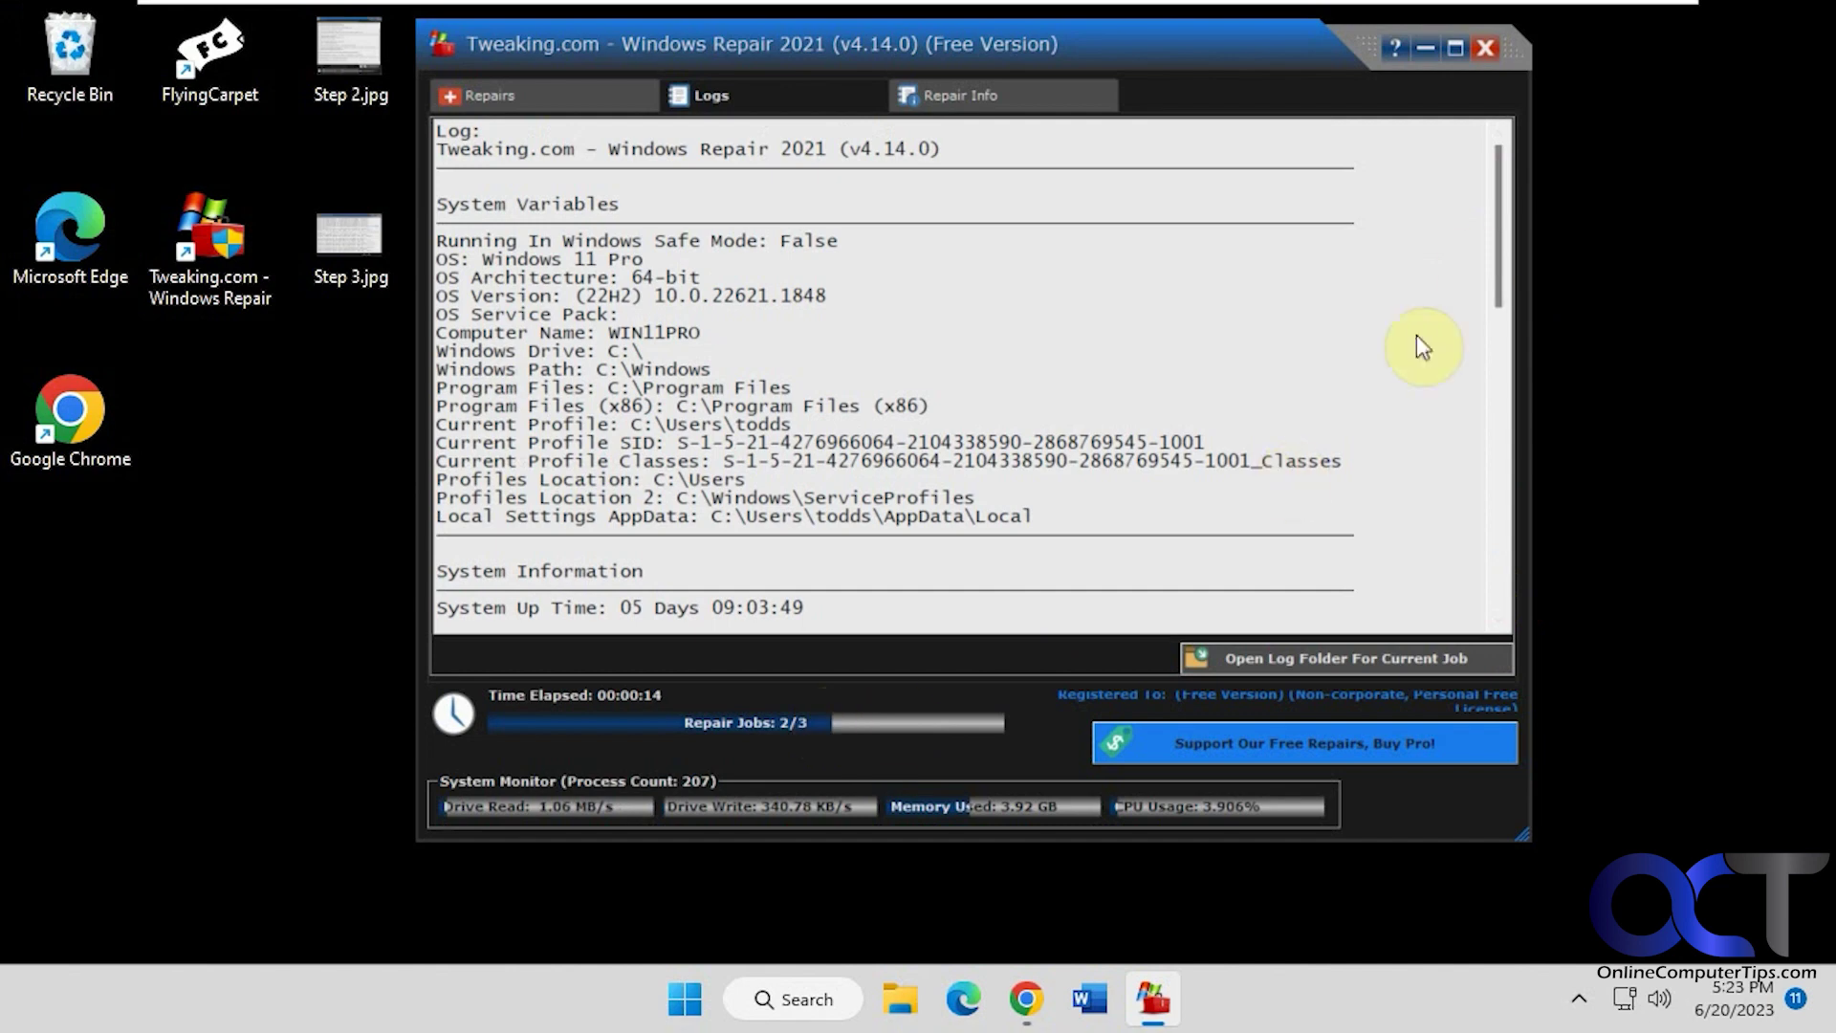
drag(1507, 245, 1496, 590)
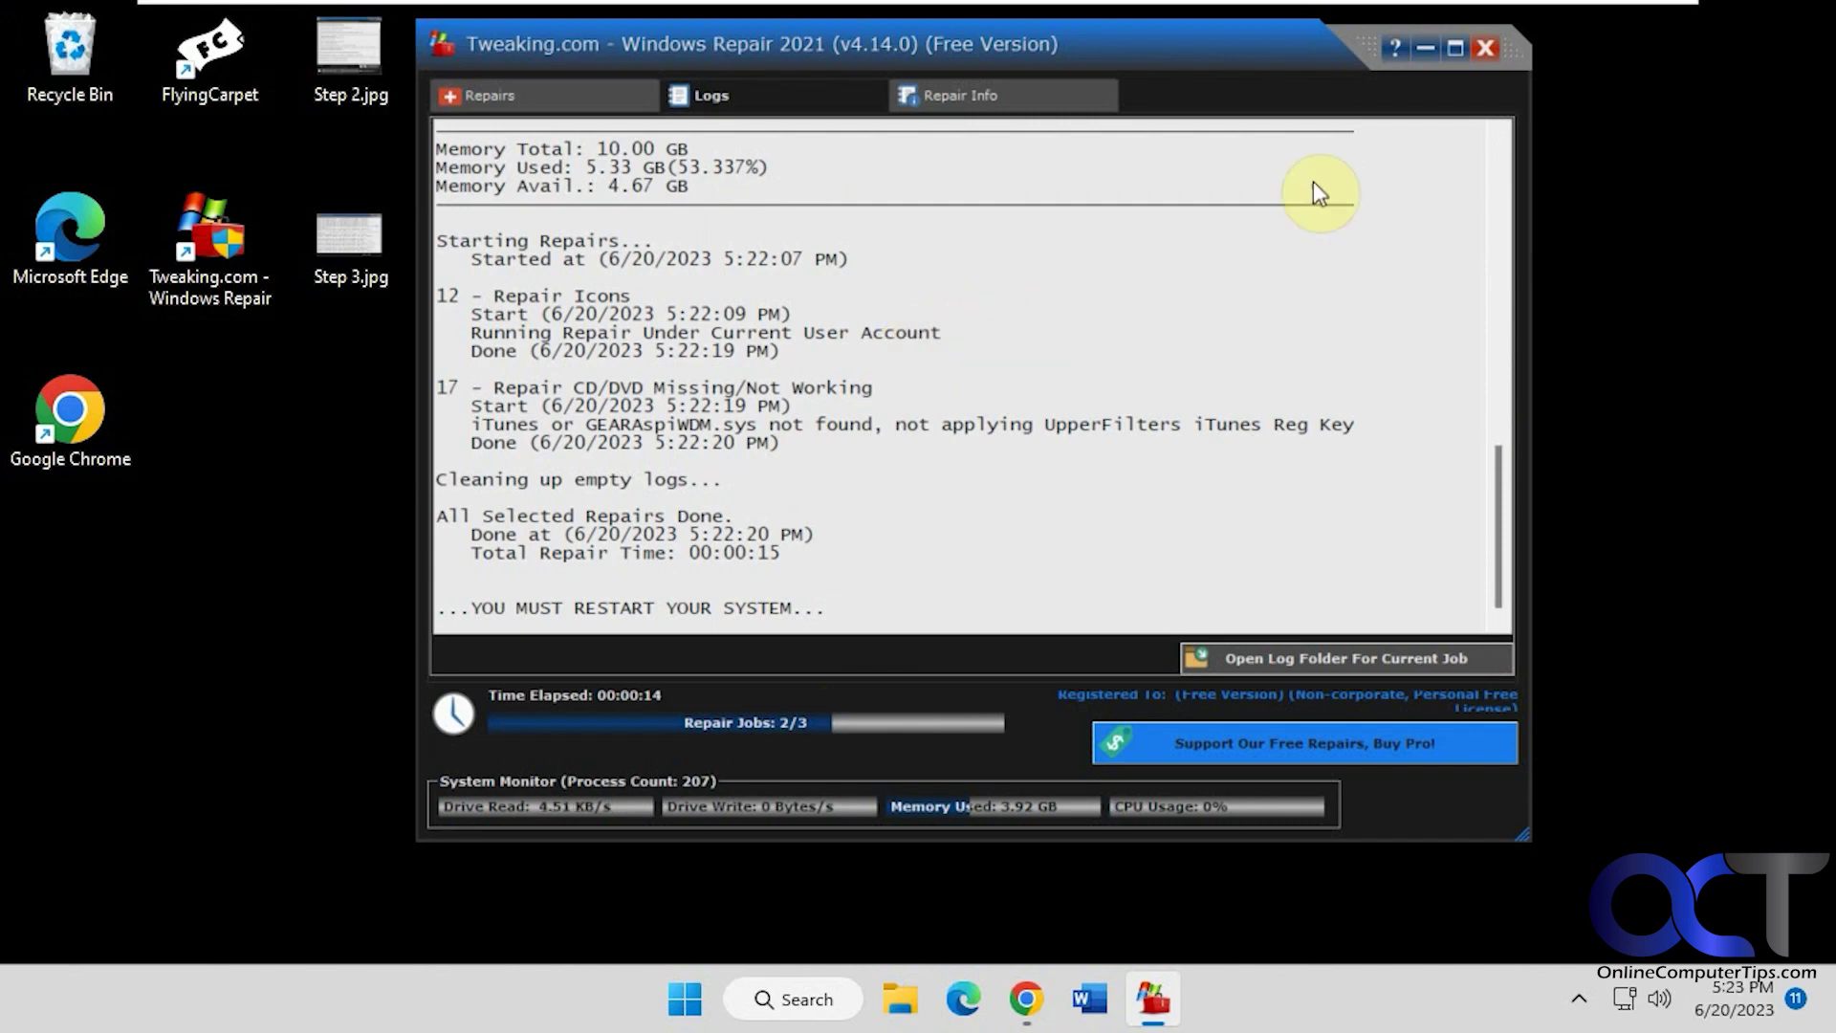
click(1485, 47)
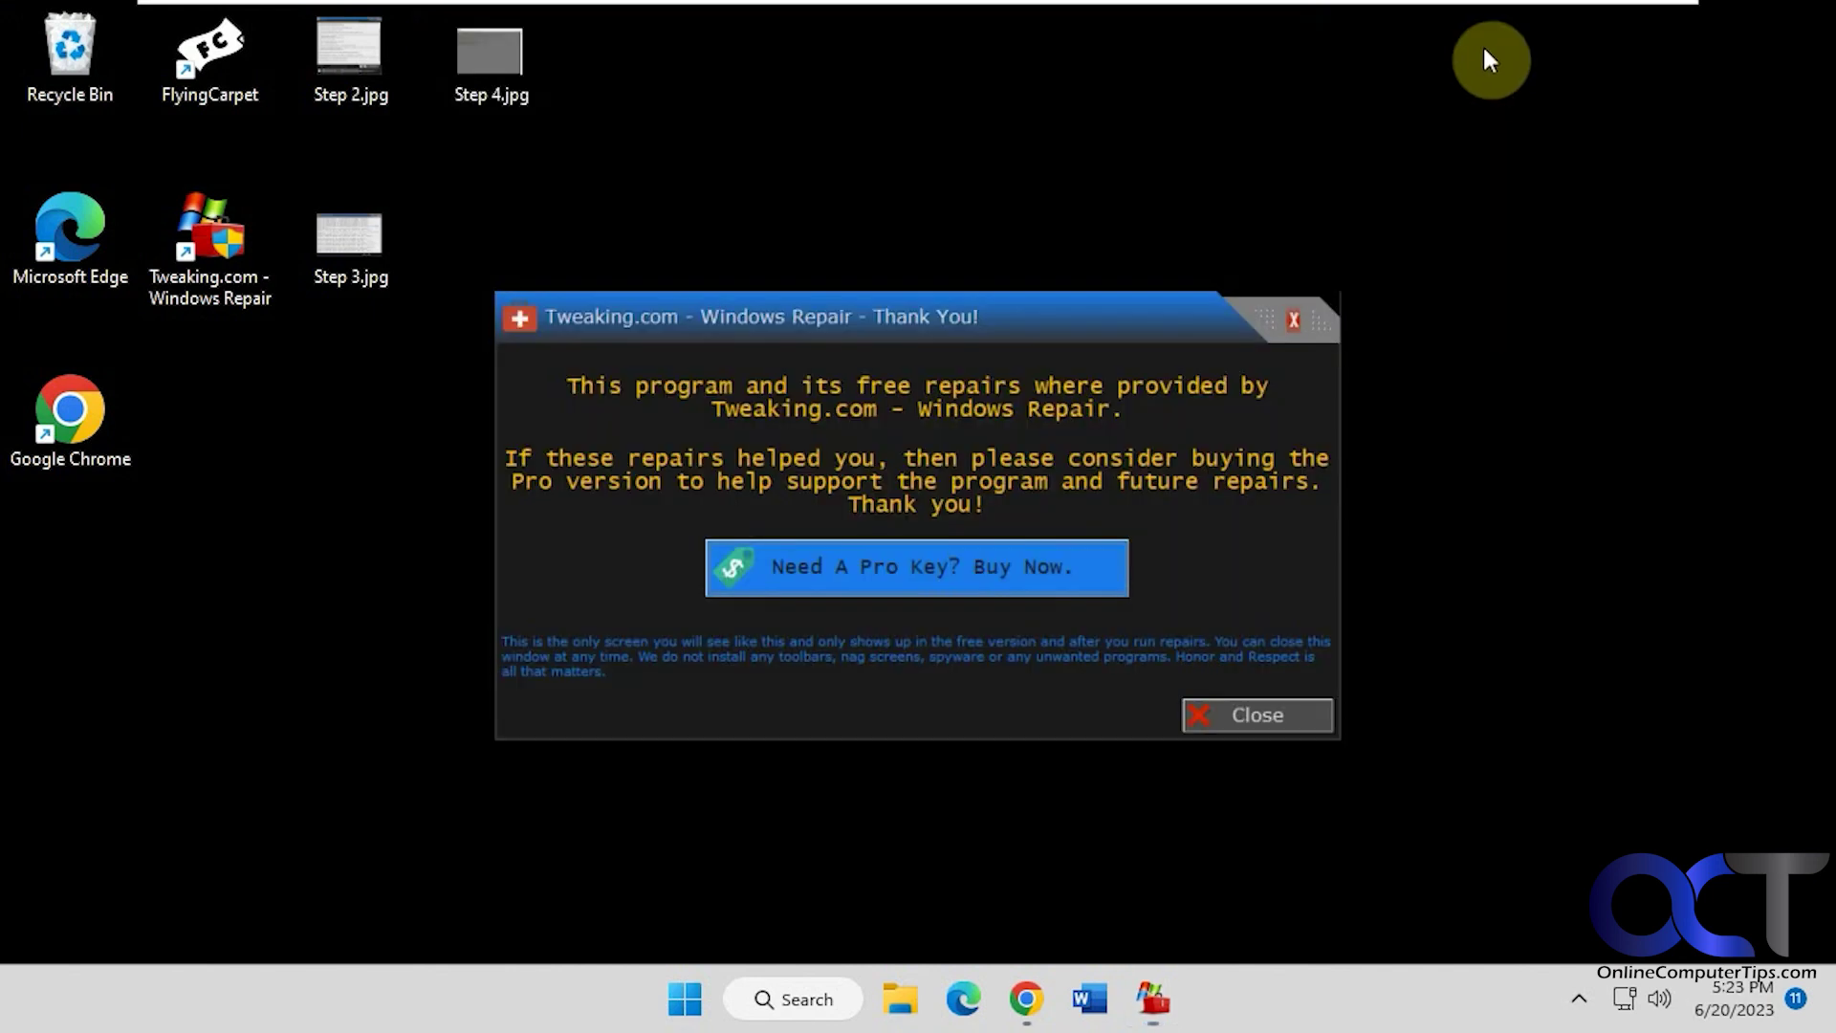
click(1249, 702)
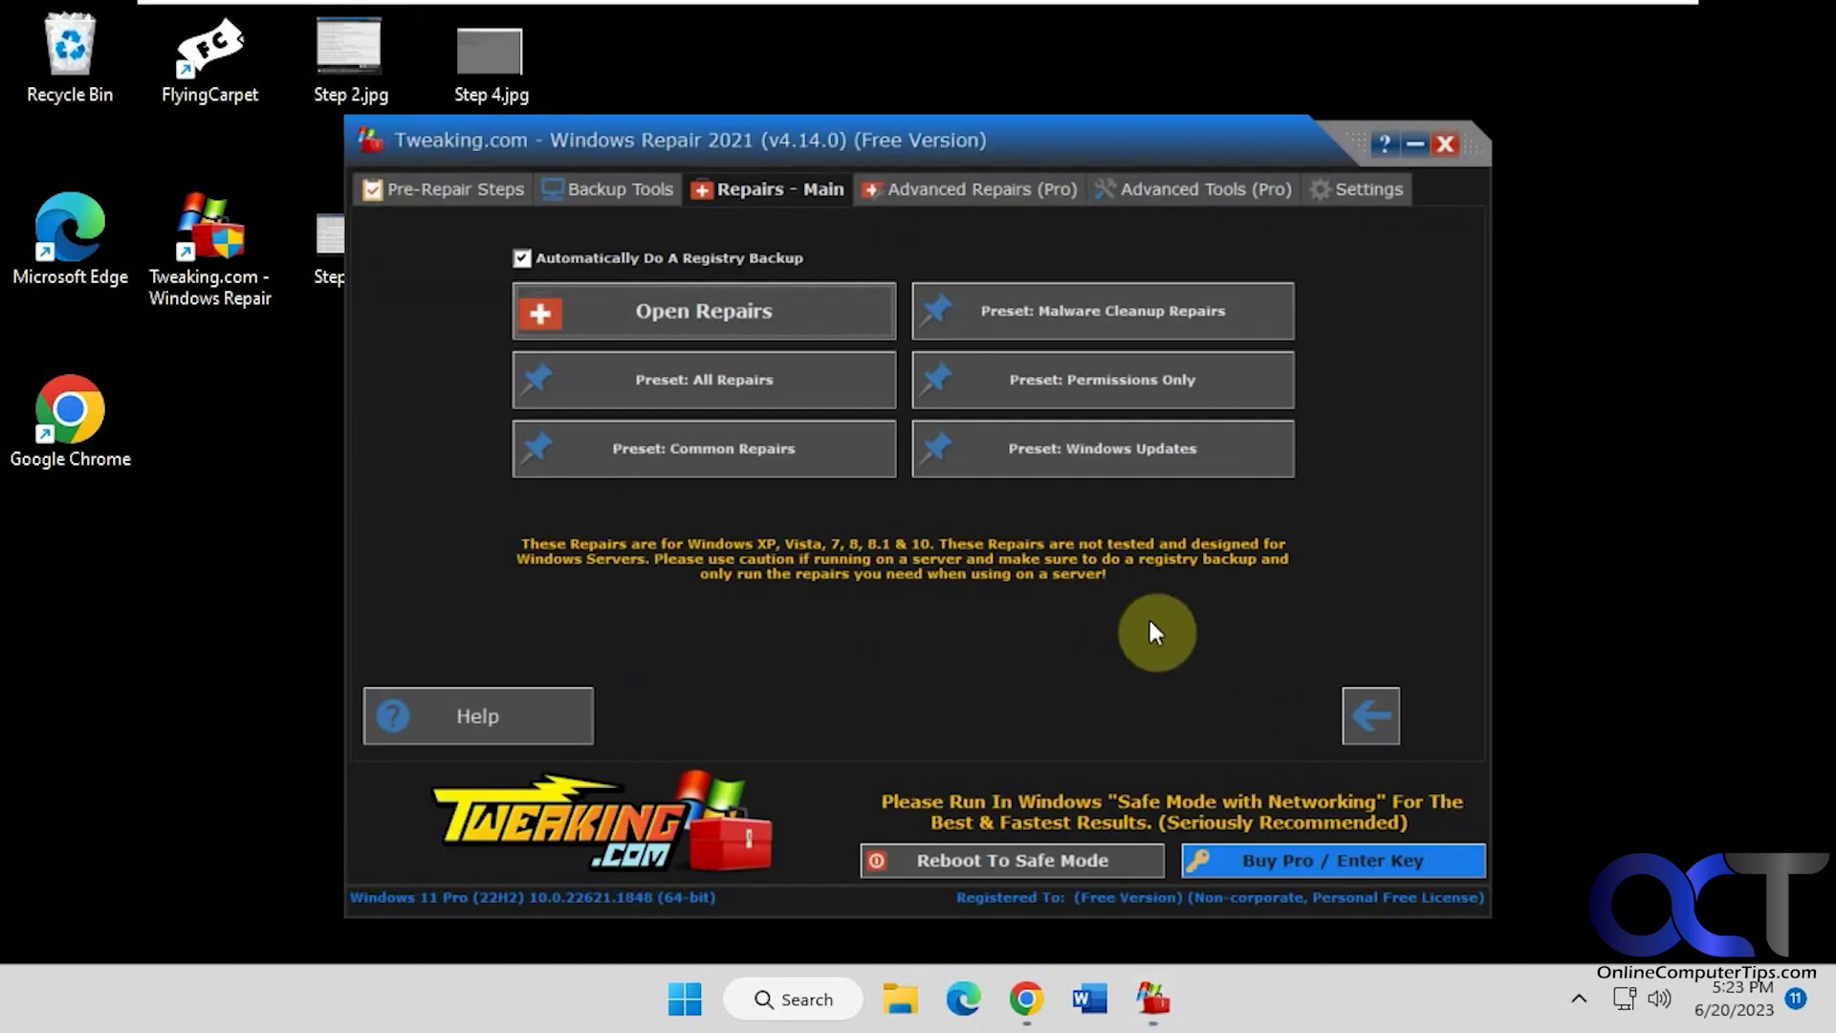
- Reopen the repairs list past the Safe Mode warning and view its Logs and Repair Info tabs
click(783, 312)
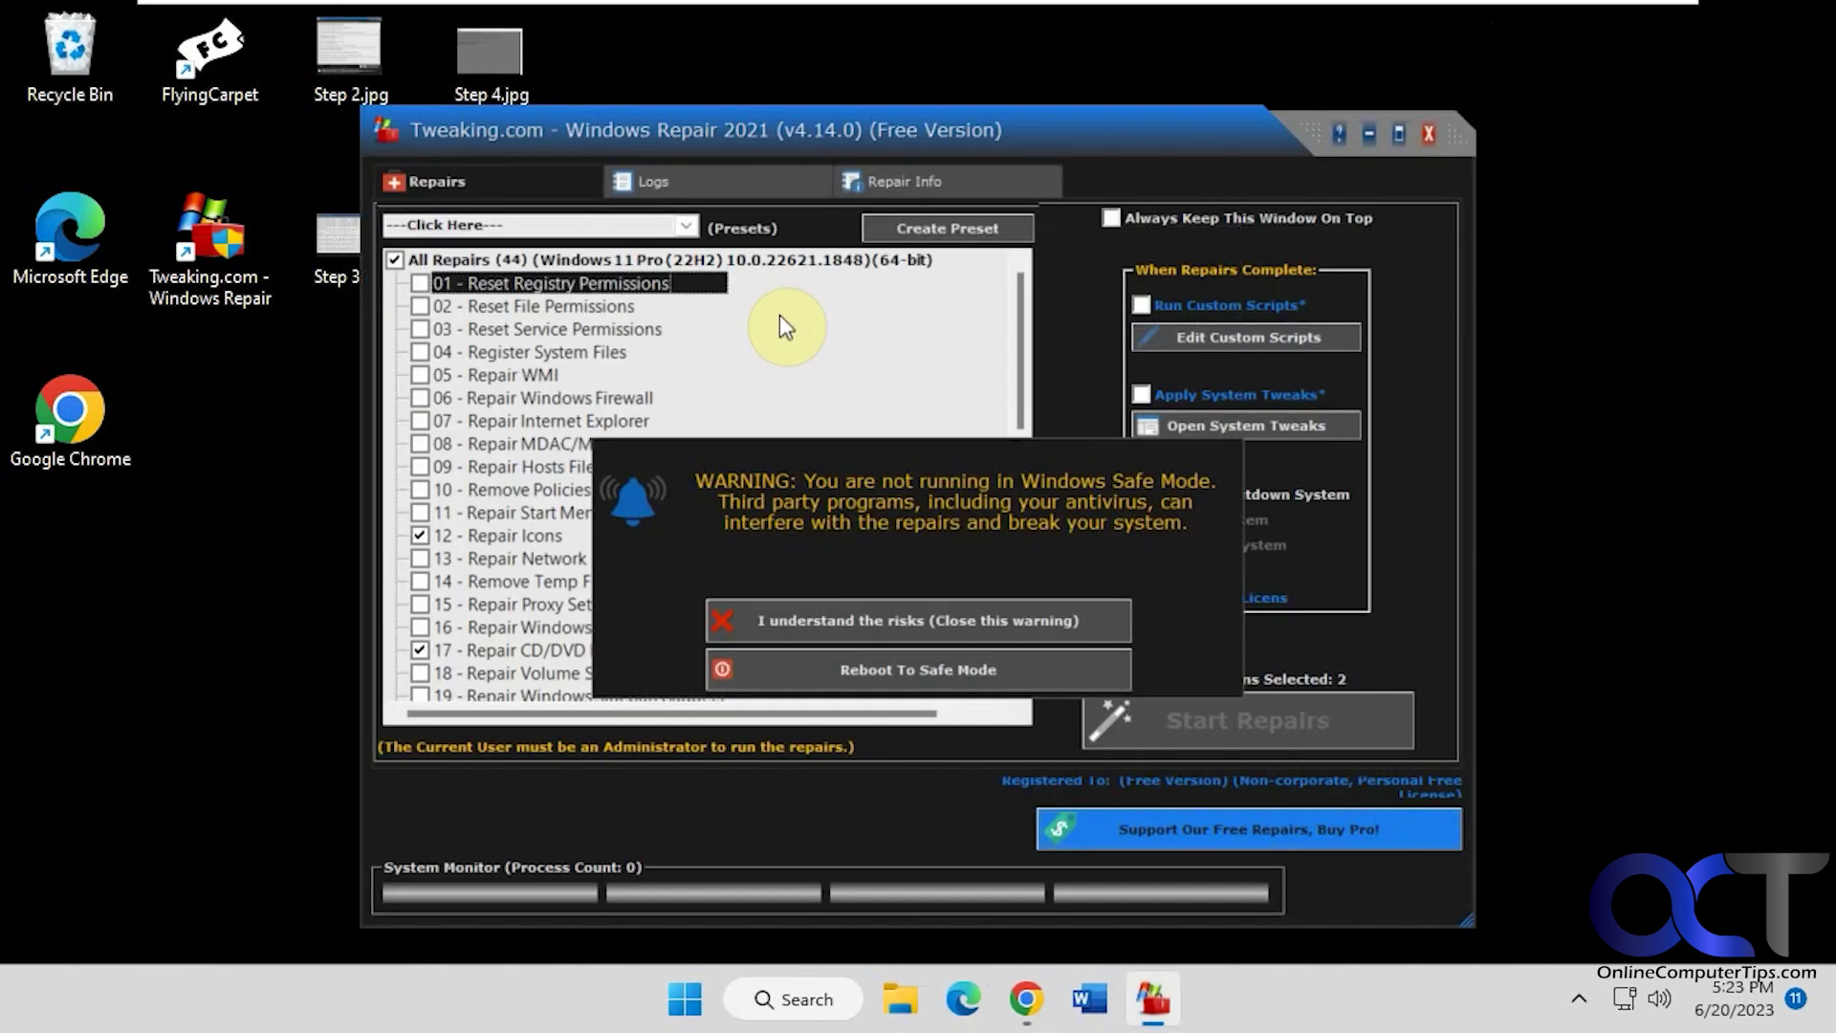
click(954, 622)
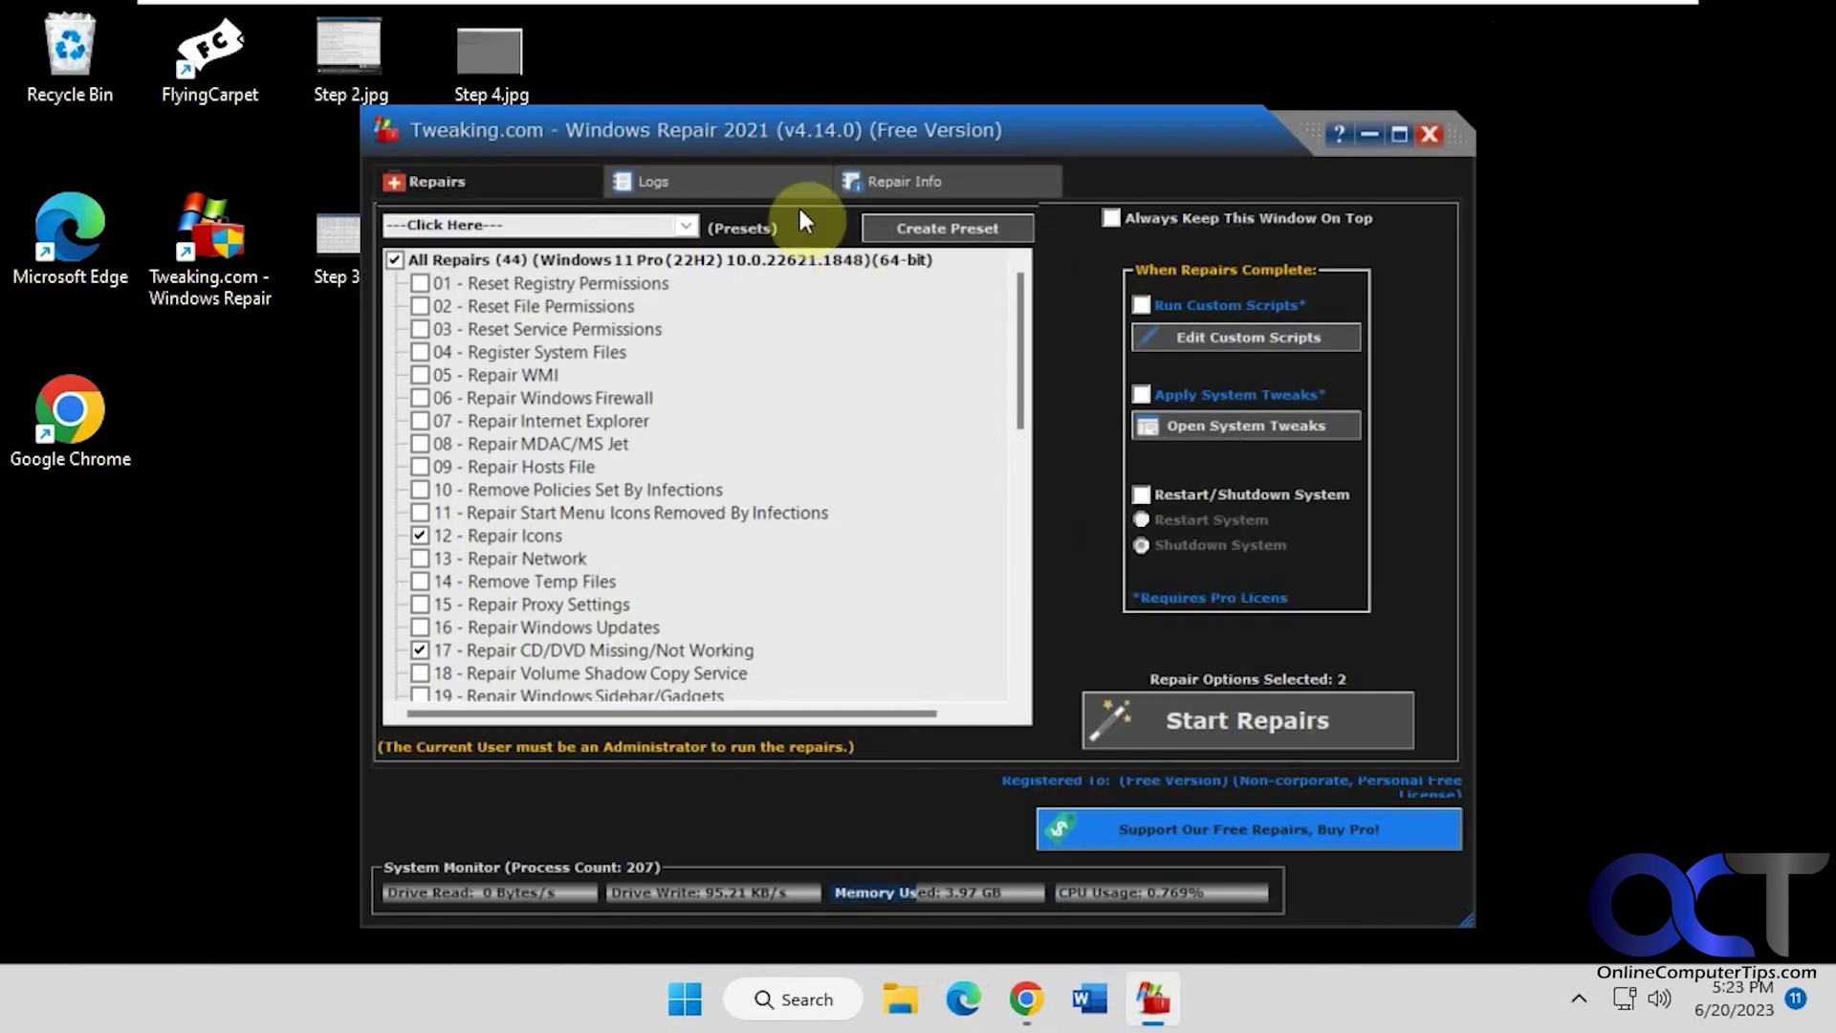
click(766, 181)
click(904, 179)
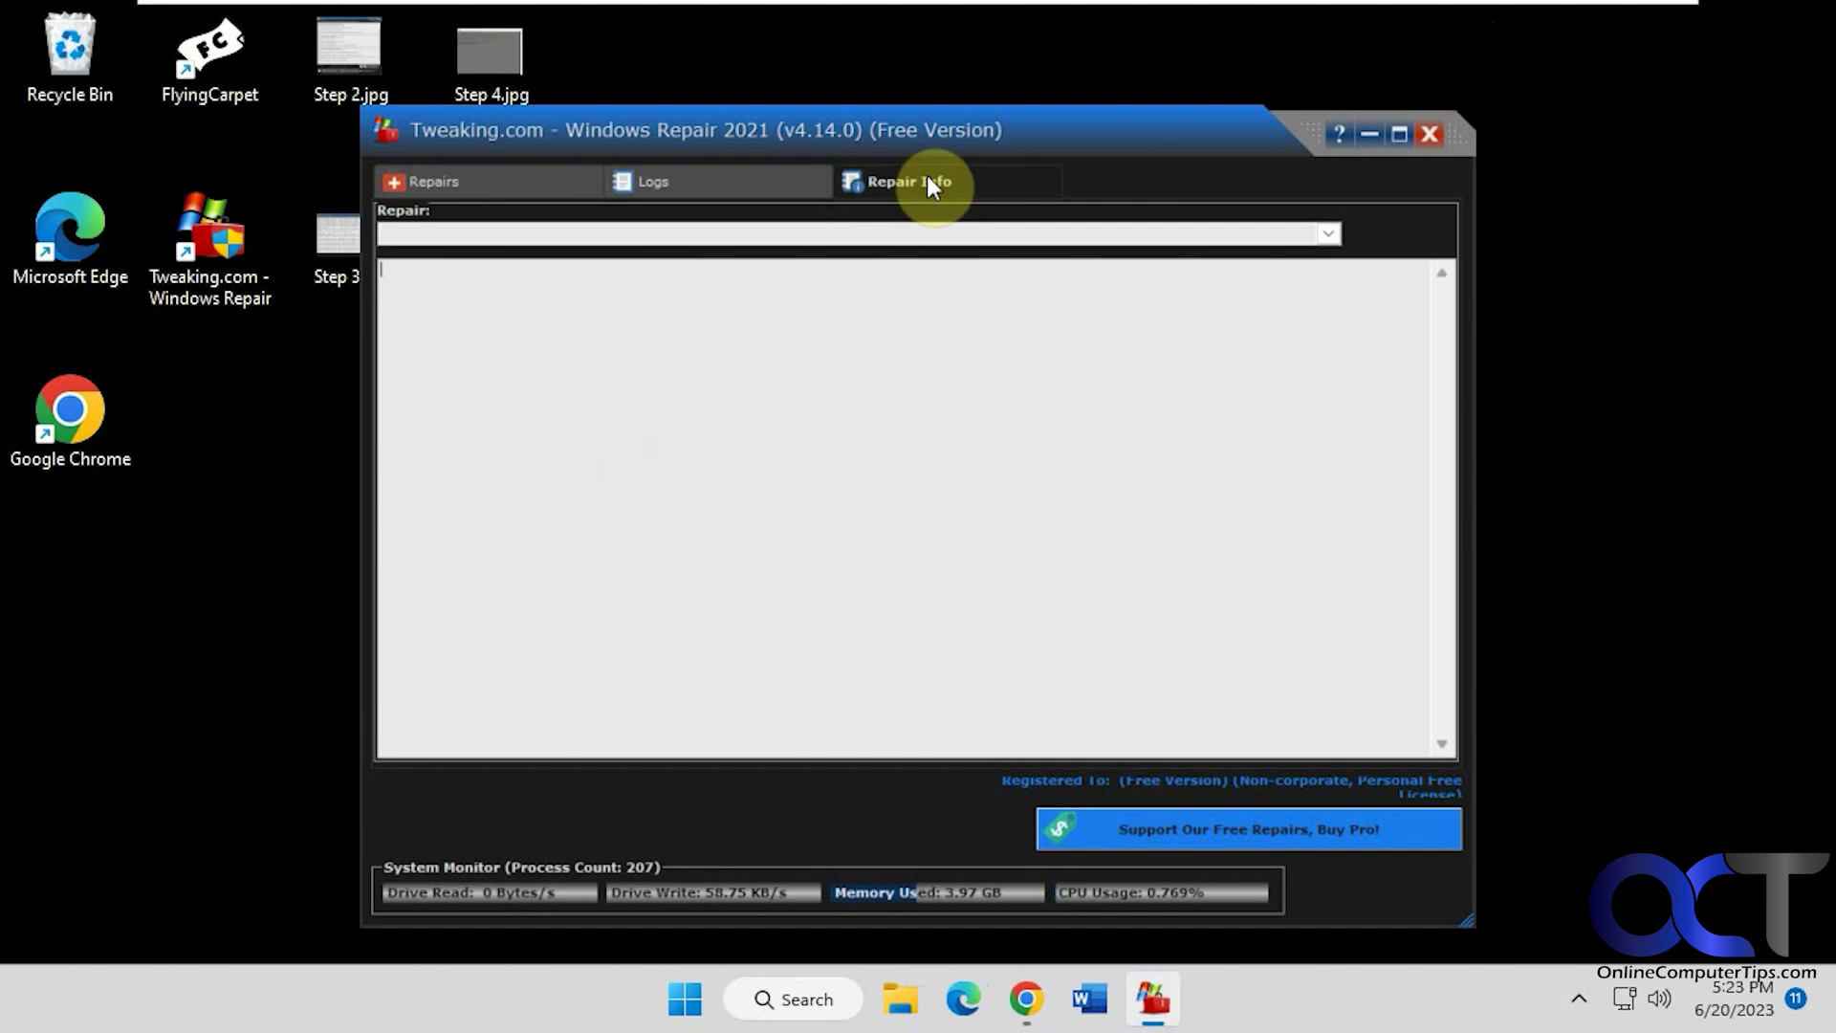
click(551, 185)
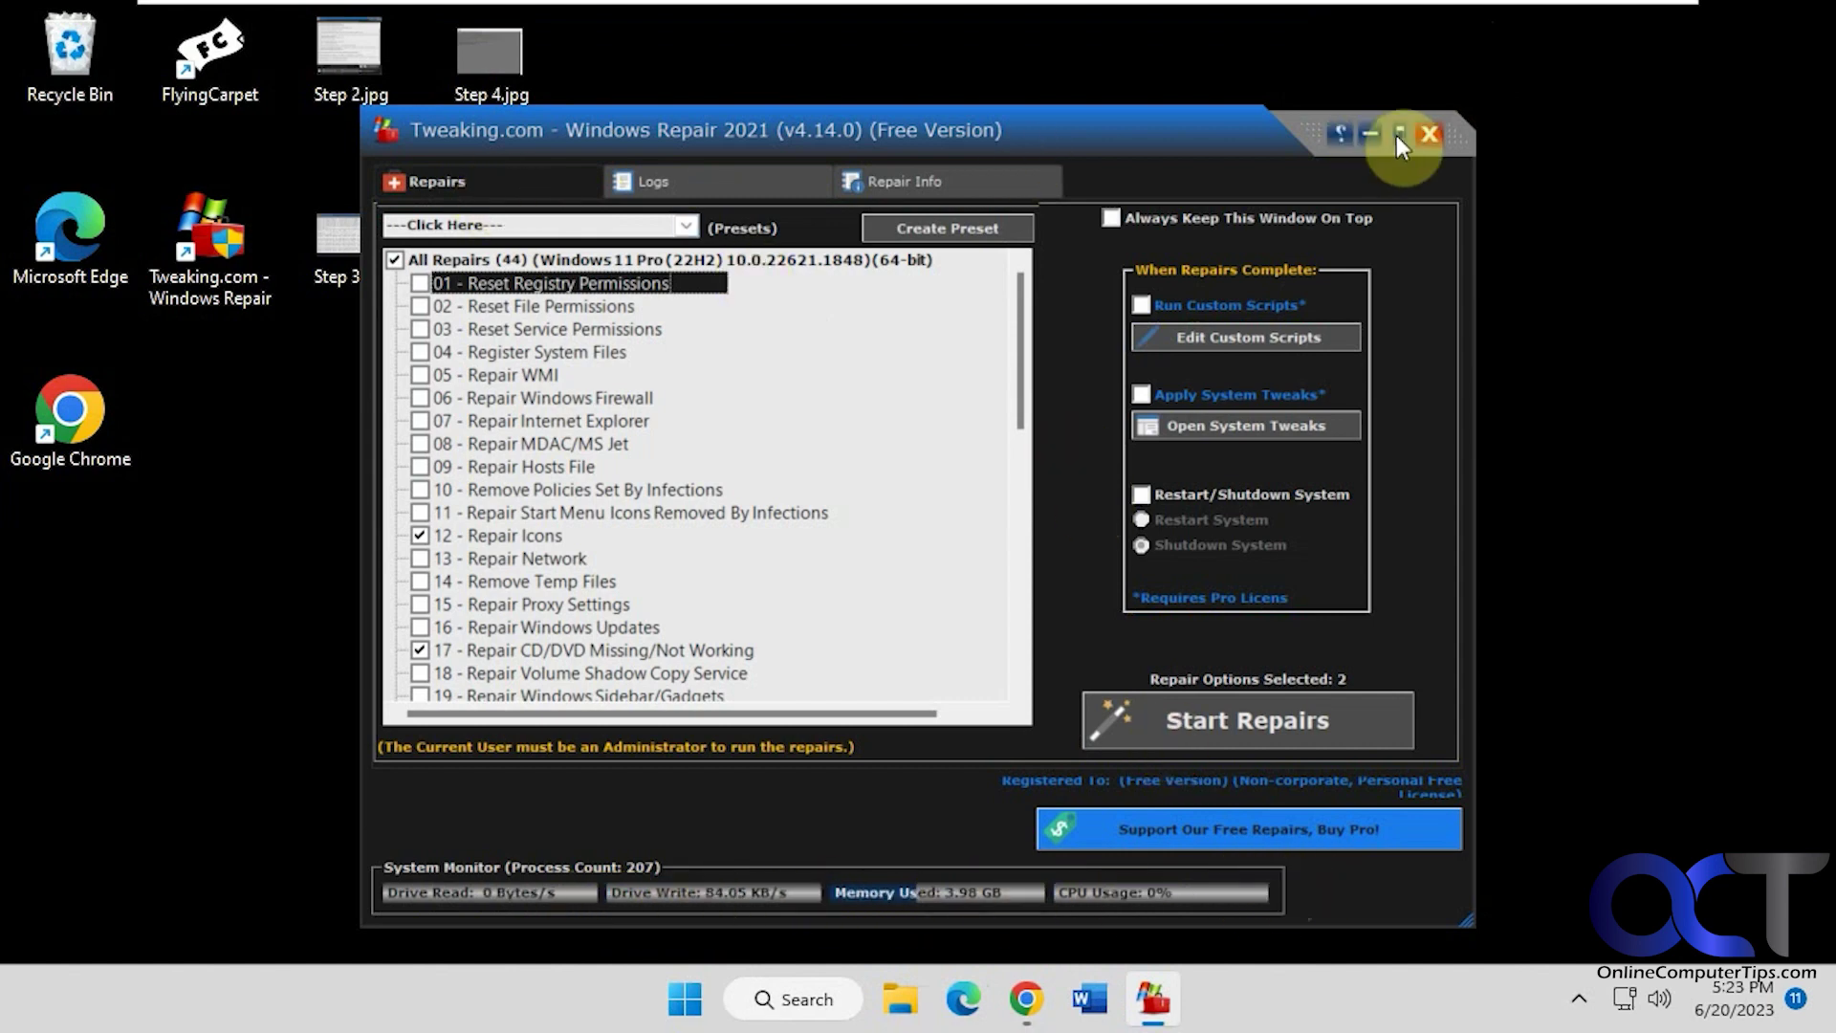
- Close the repairs window and thank-you notice, then show the Advanced Repairs (Pro) tab
click(1430, 133)
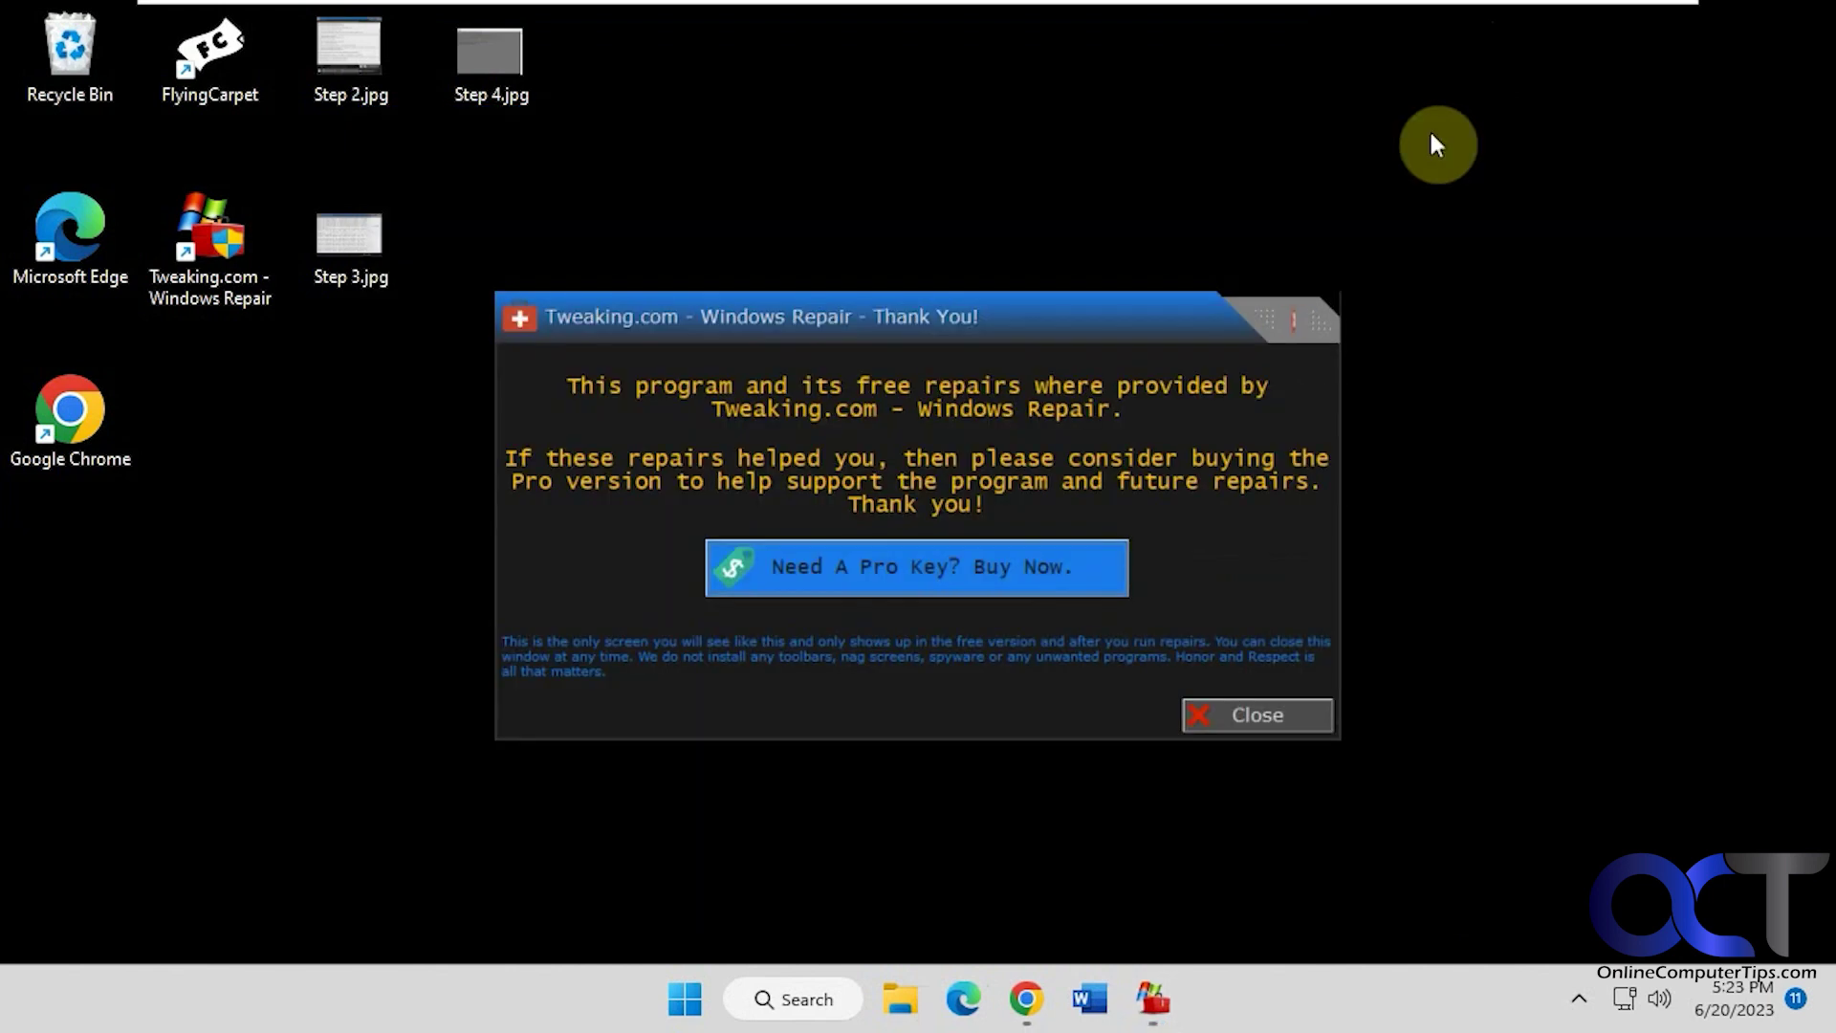
click(1259, 717)
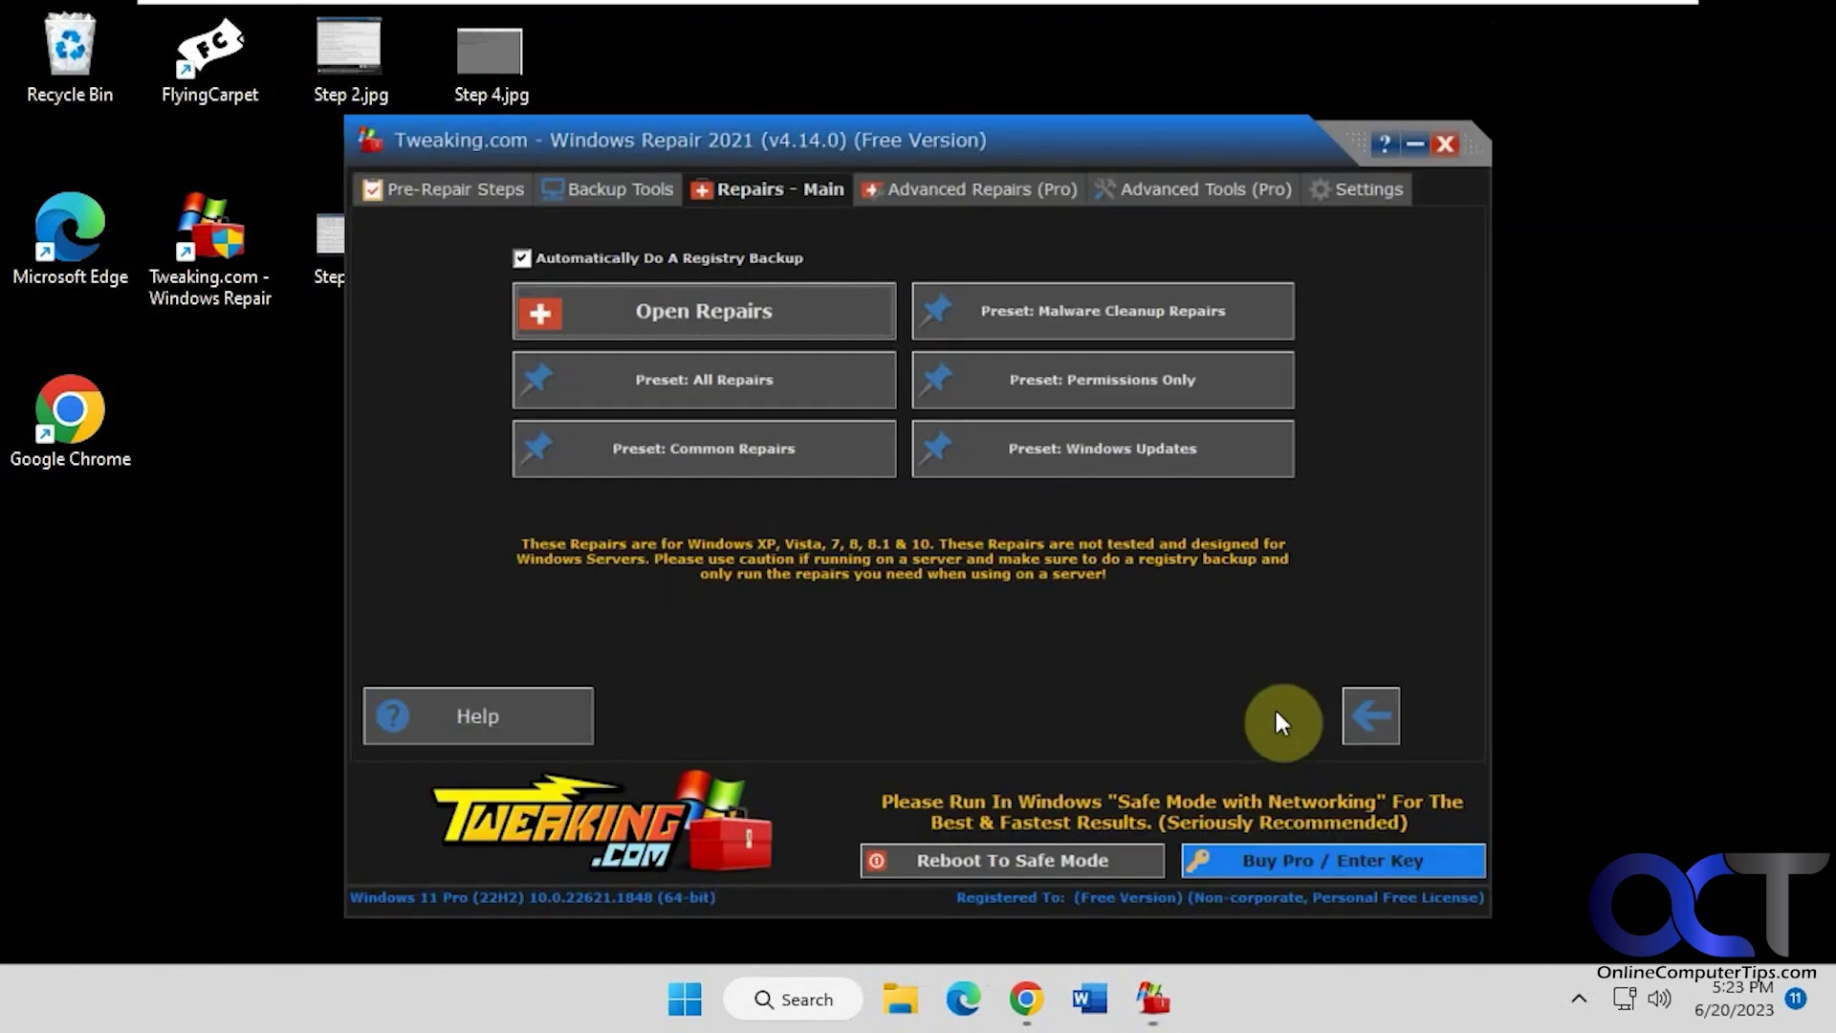
click(1002, 182)
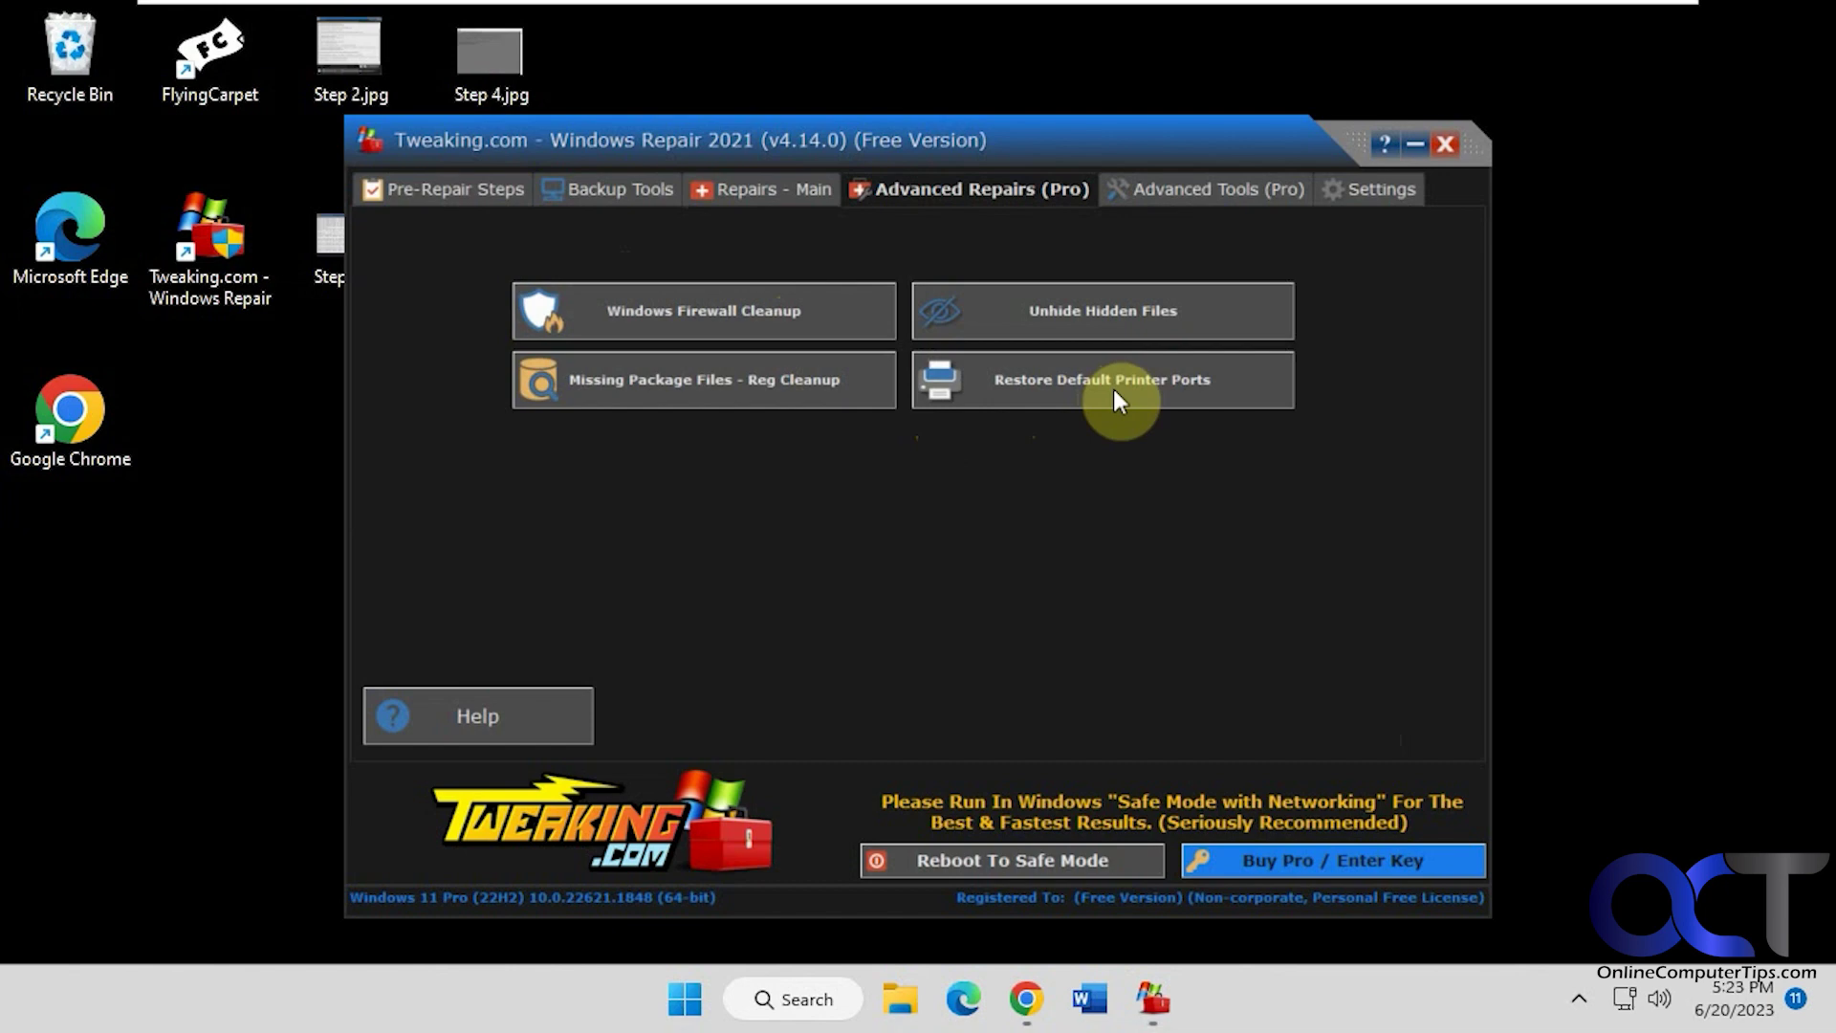
- View the Advanced Tools (Pro) page, then bring up the program Settings tab
click(1205, 191)
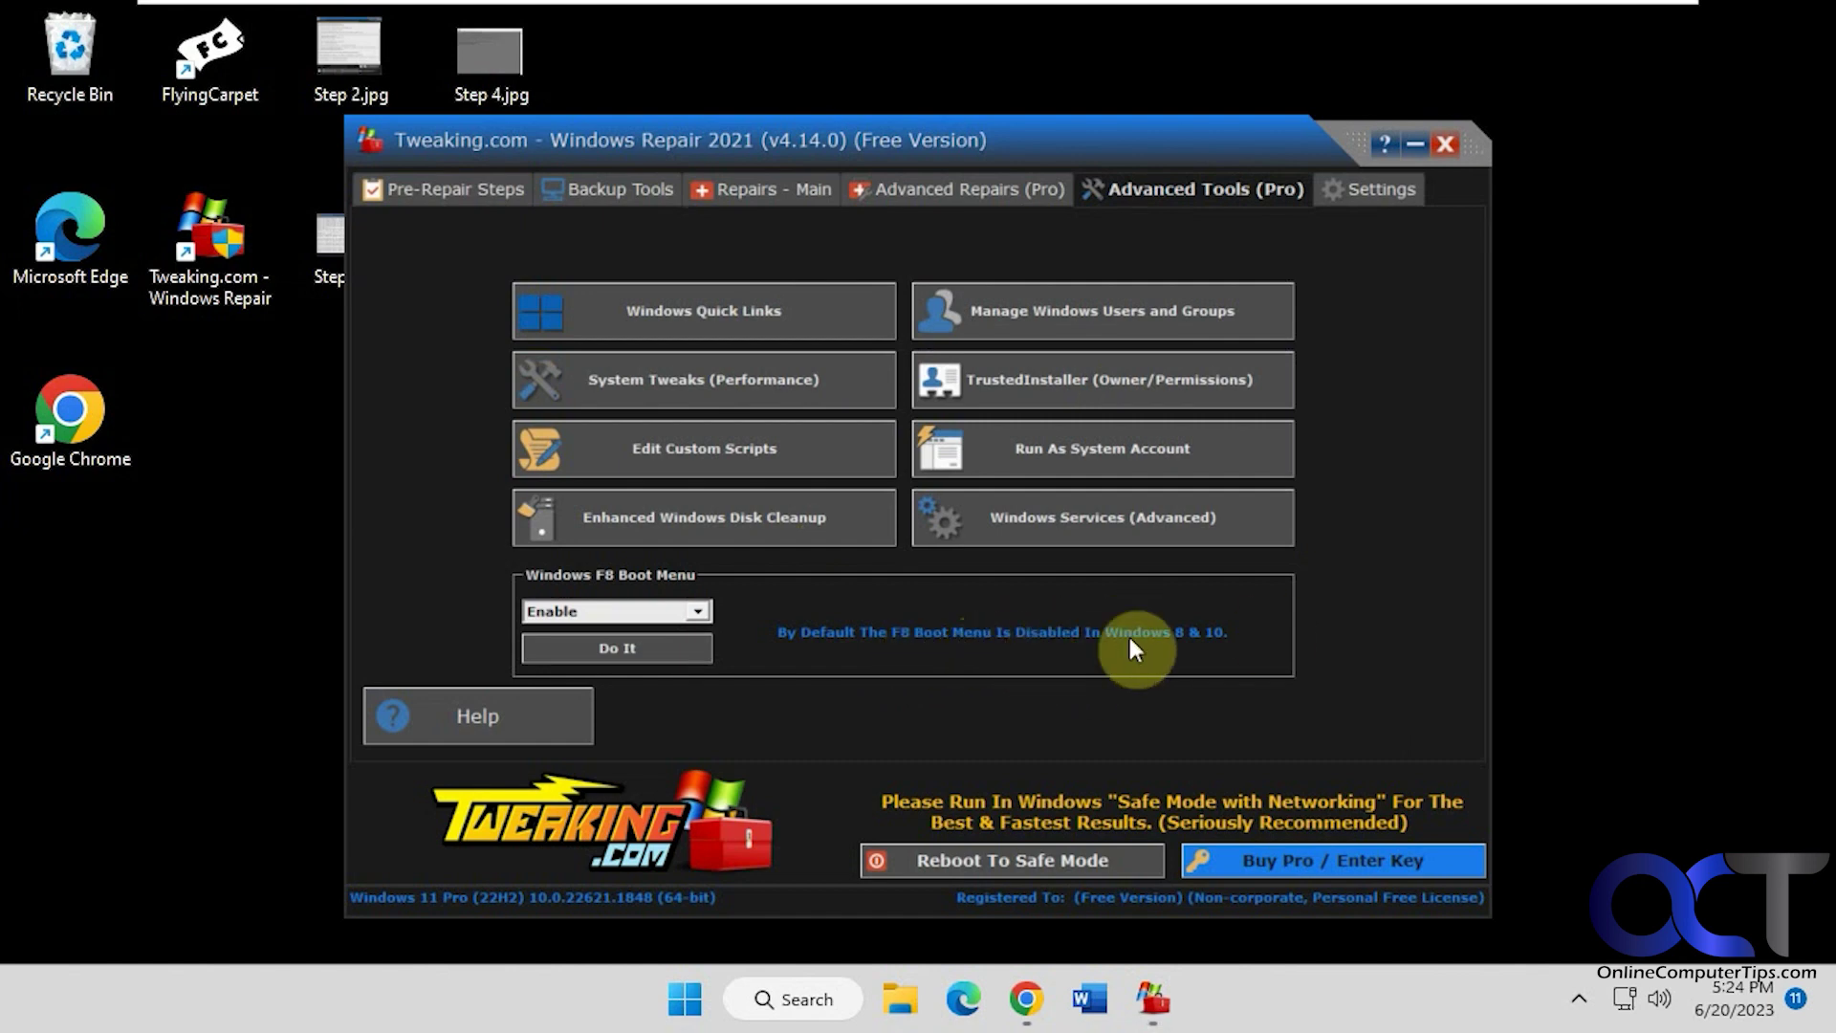
click(1360, 182)
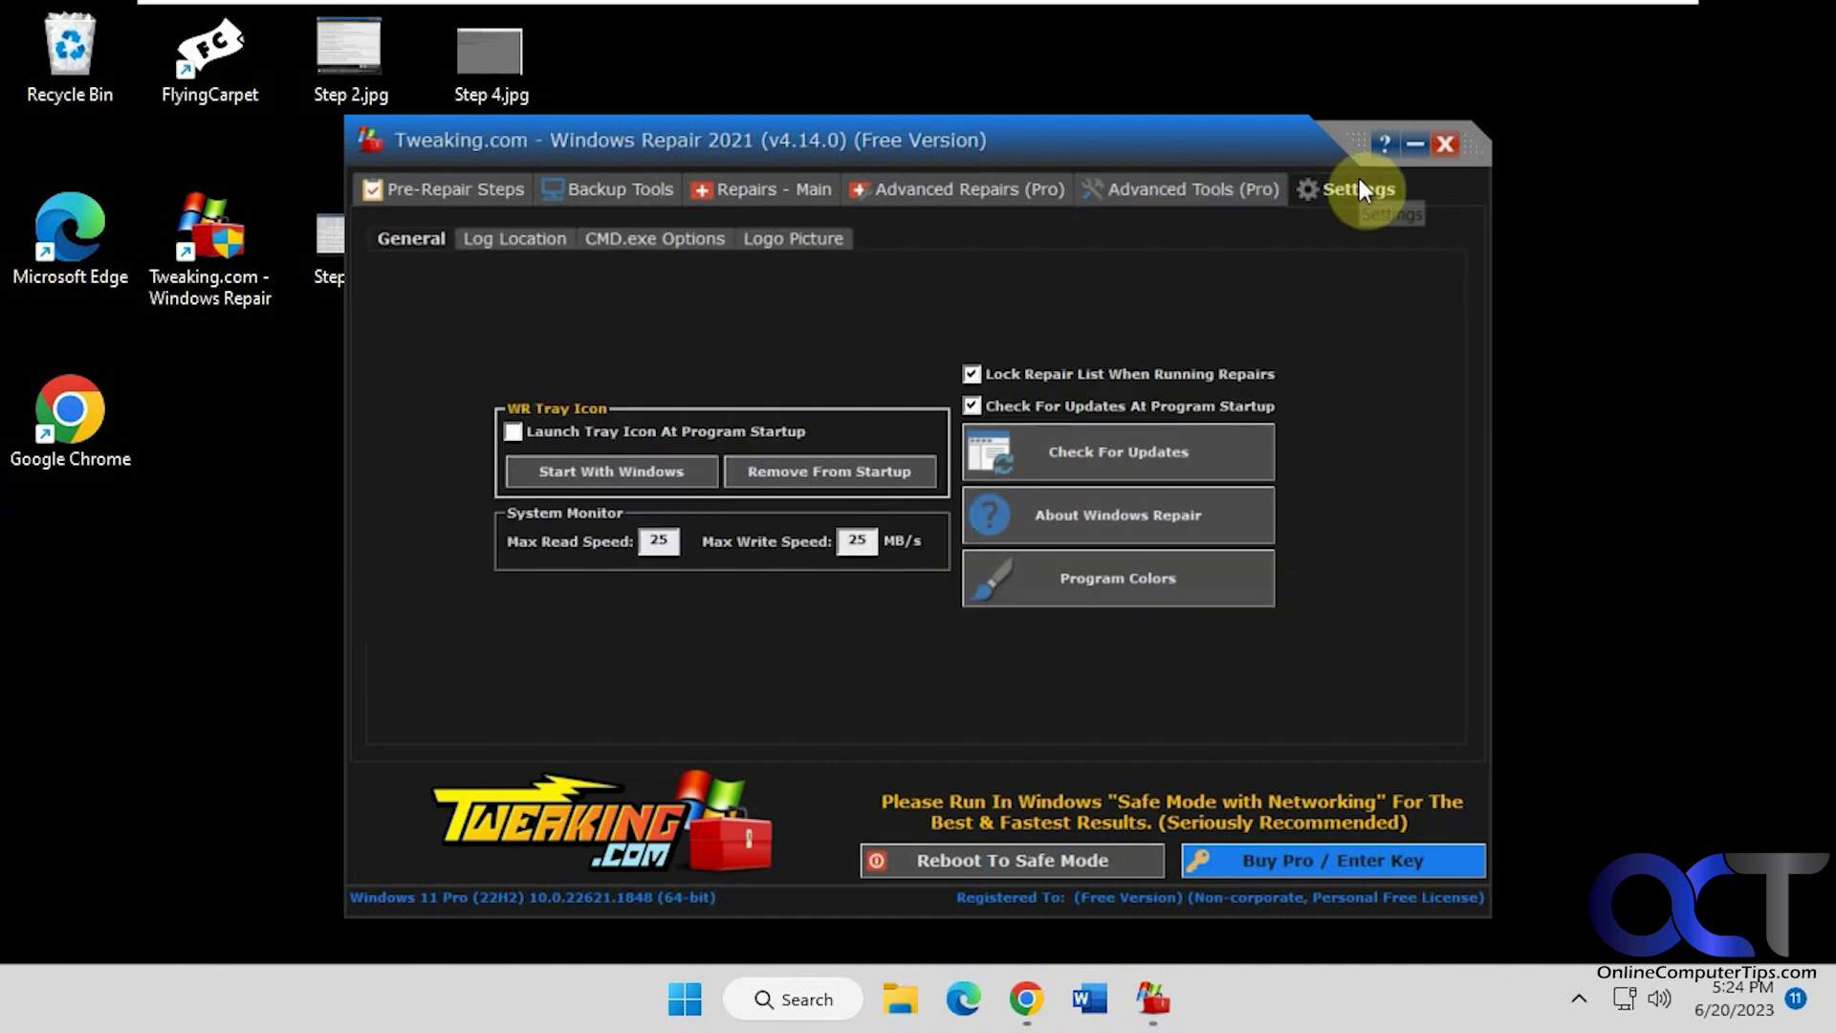